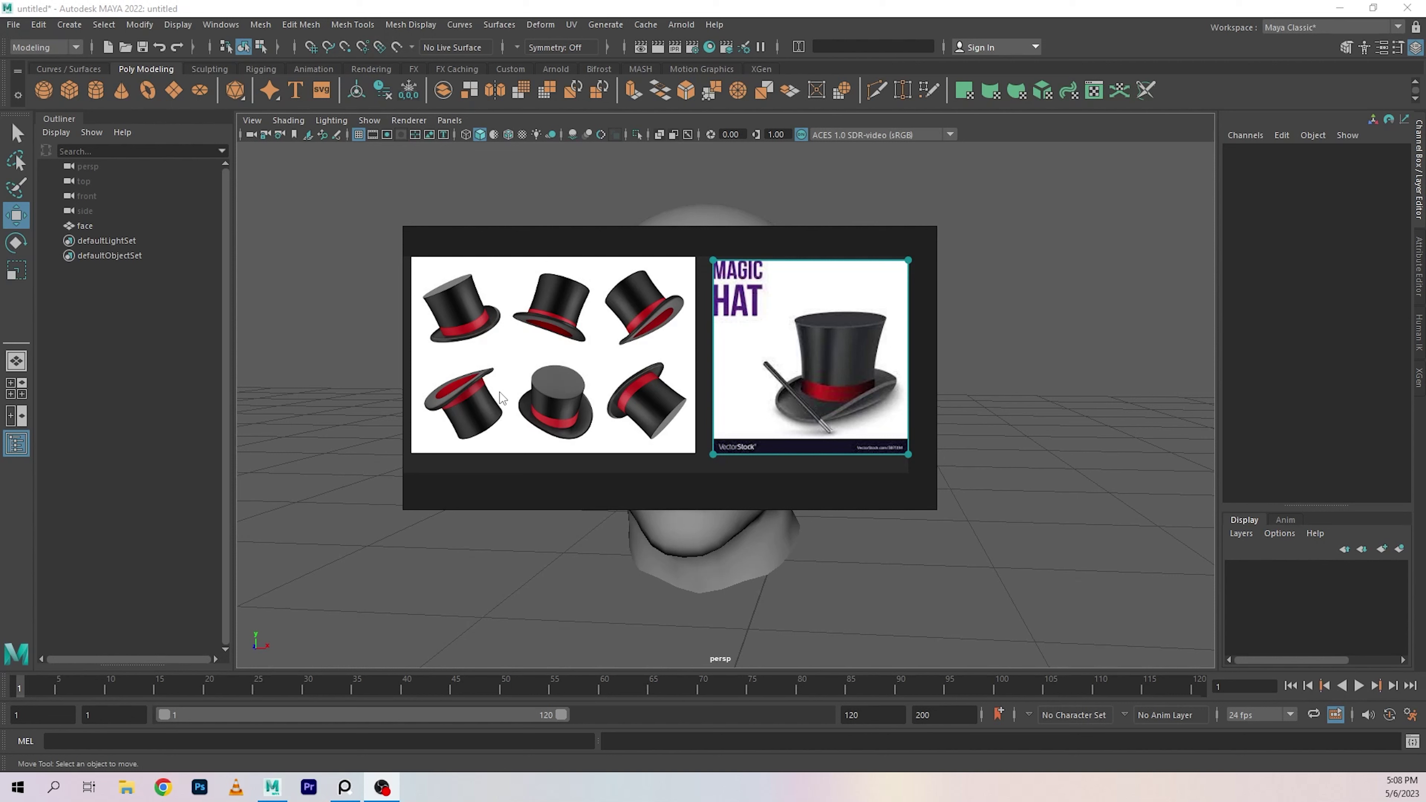
Review the magic hat reference images and inspect the head model from the front and side
{"action": "left_click", "coordinate": [604, 486]}
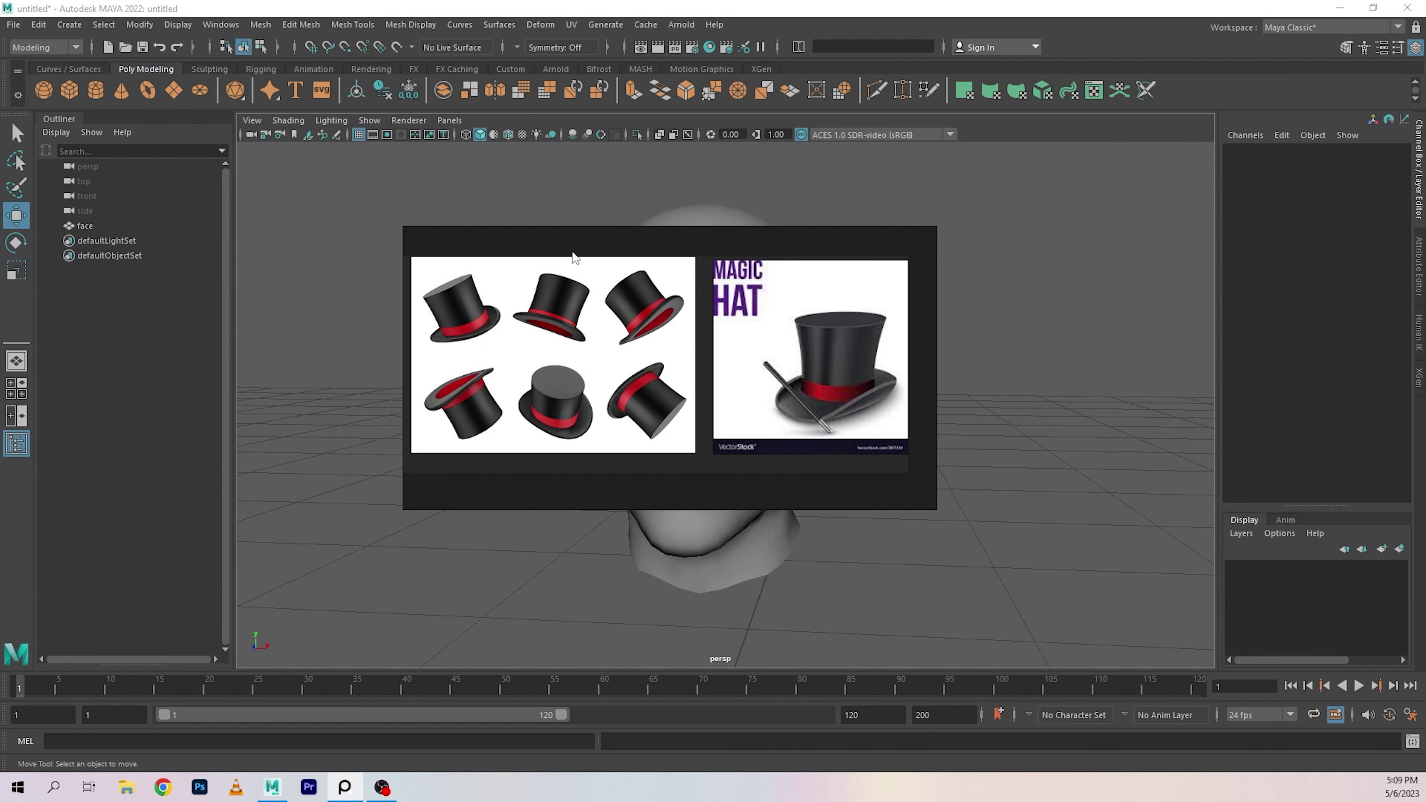
{"action": "left_click_drag", "start_coordinate": [571, 241], "coordinate": [392, 224]}
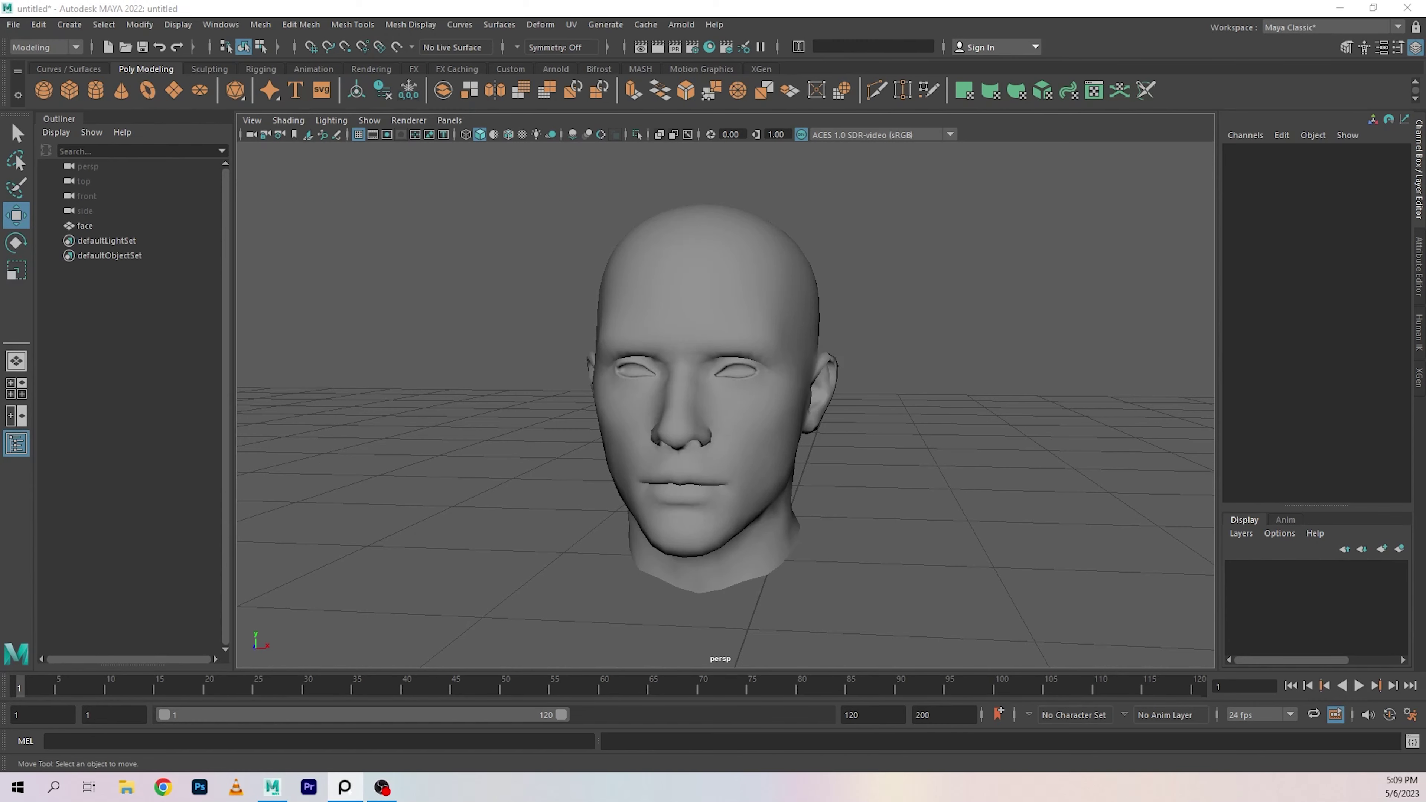
{"action": "left_click_drag", "start_coordinate": [752, 303], "coordinate": [865, 371], "text": "alt"}
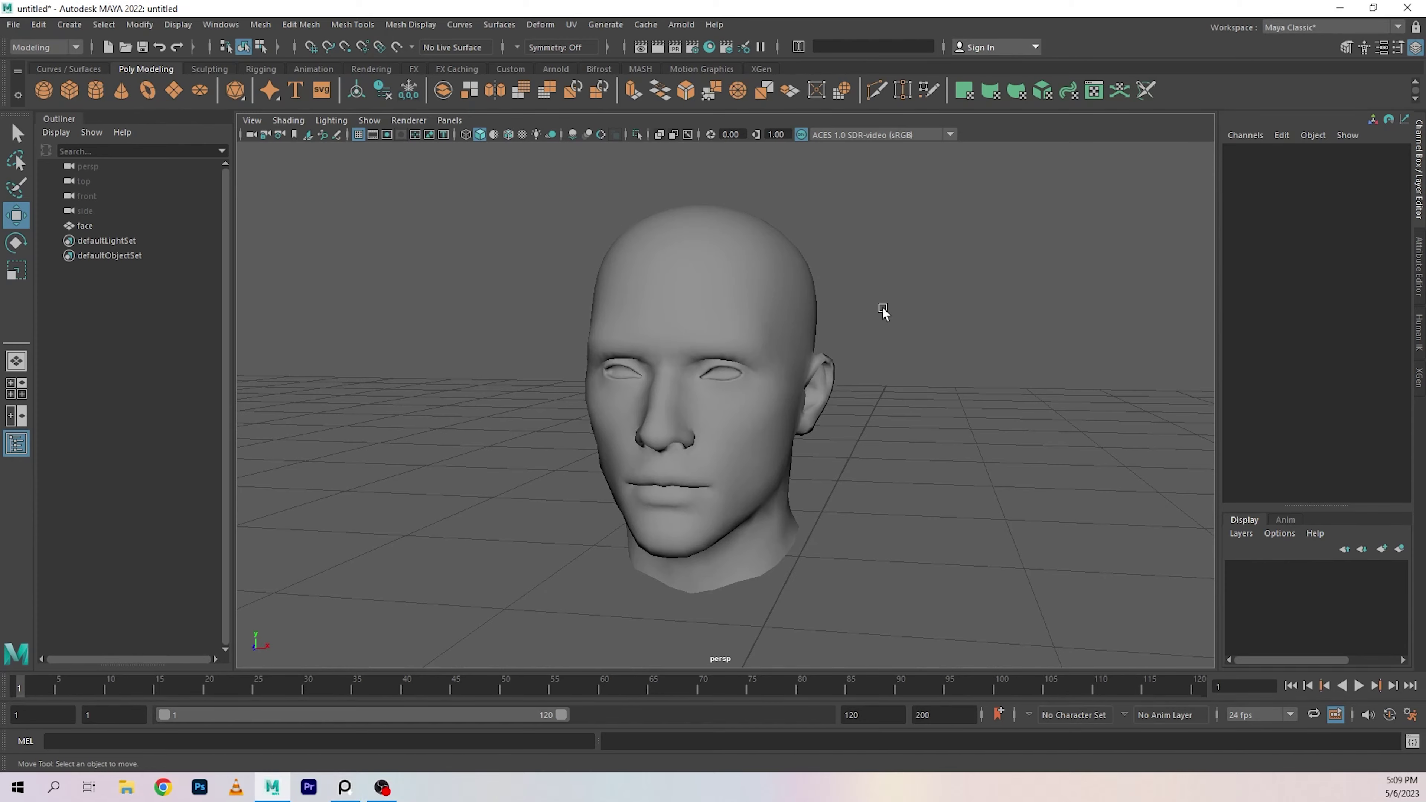
{"action": "left_click_drag", "start_coordinate": [882, 309], "coordinate": [850, 319], "text": "alt"}
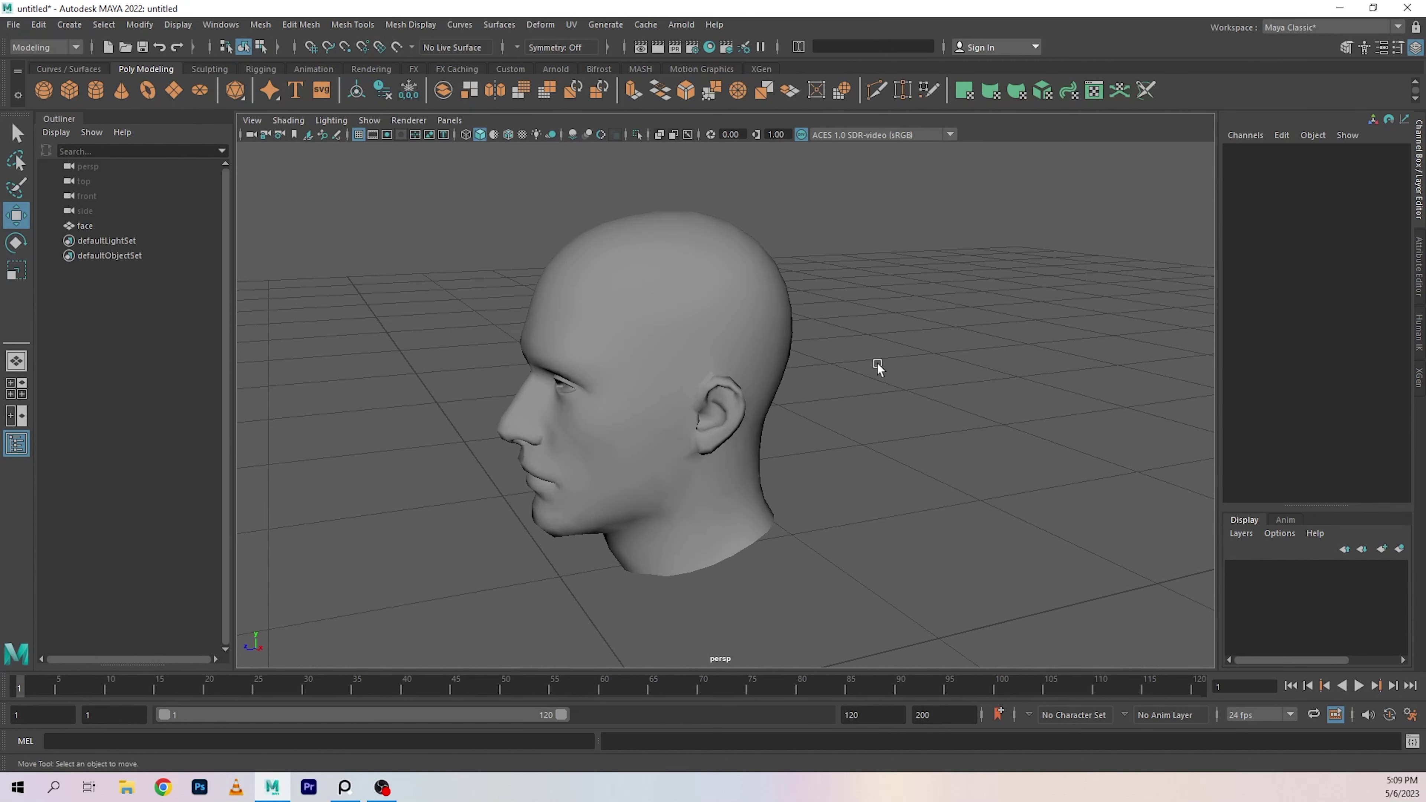
{"action": "left_click_drag", "start_coordinate": [840, 401], "coordinate": [917, 393], "text": "alt"}
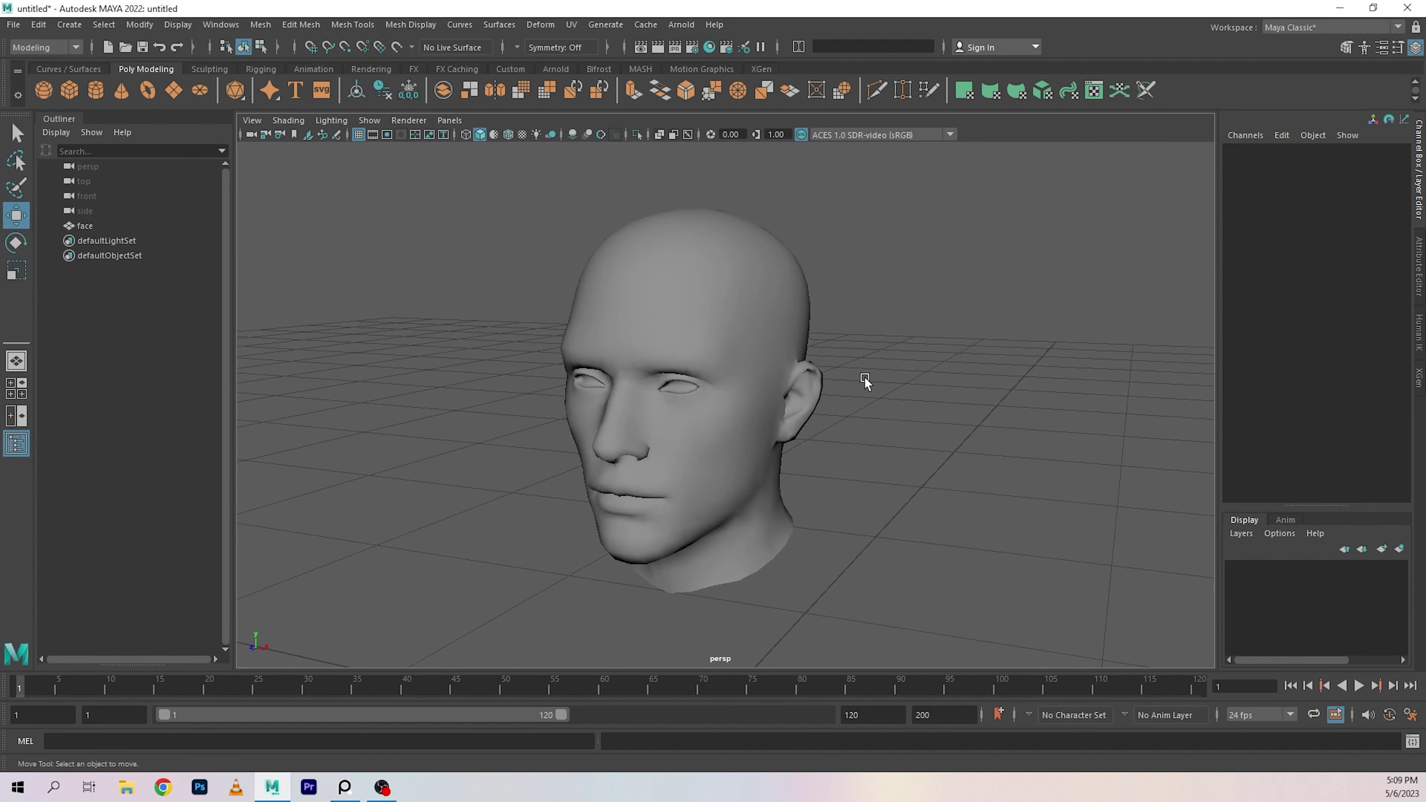
{"action": "left_click_drag", "start_coordinate": [541, 350], "coordinate": [445, 331], "text": "alt"}
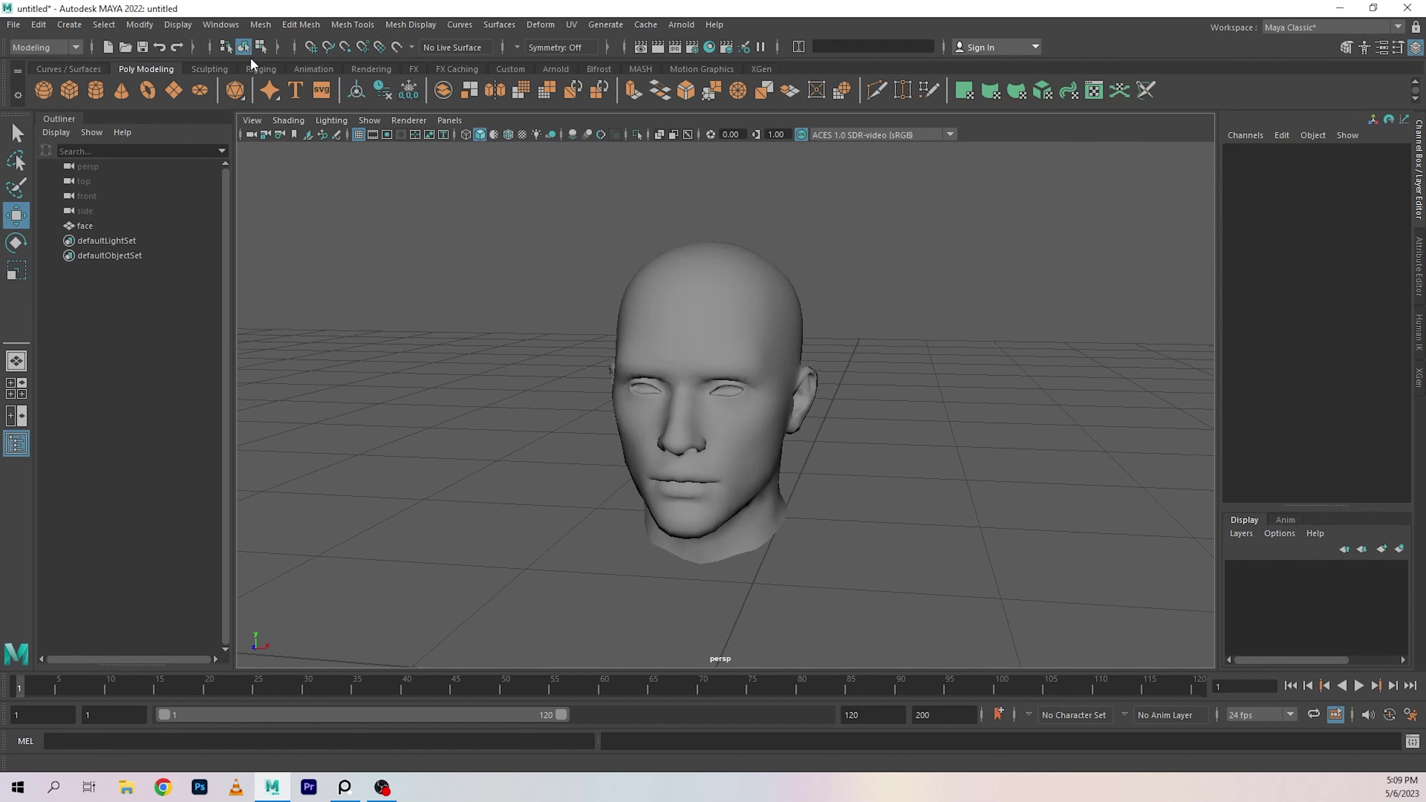
Check the linear working unit in the general settings preferences and close them without saving
{"action": "left_click", "coordinate": [220, 24]}
{"action": "mouse_move", "coordinate": [332, 170]}
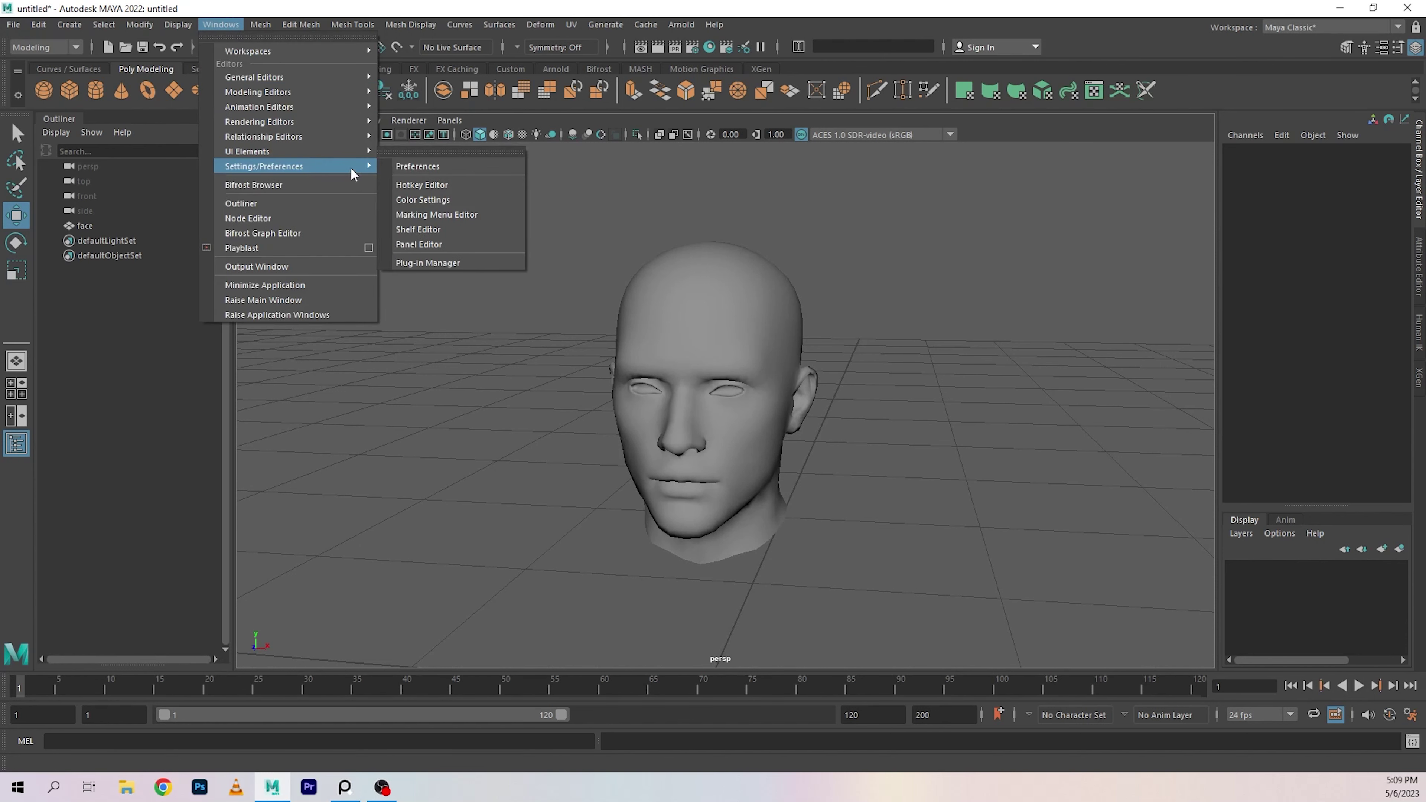
{"action": "left_click", "coordinate": [394, 166]}
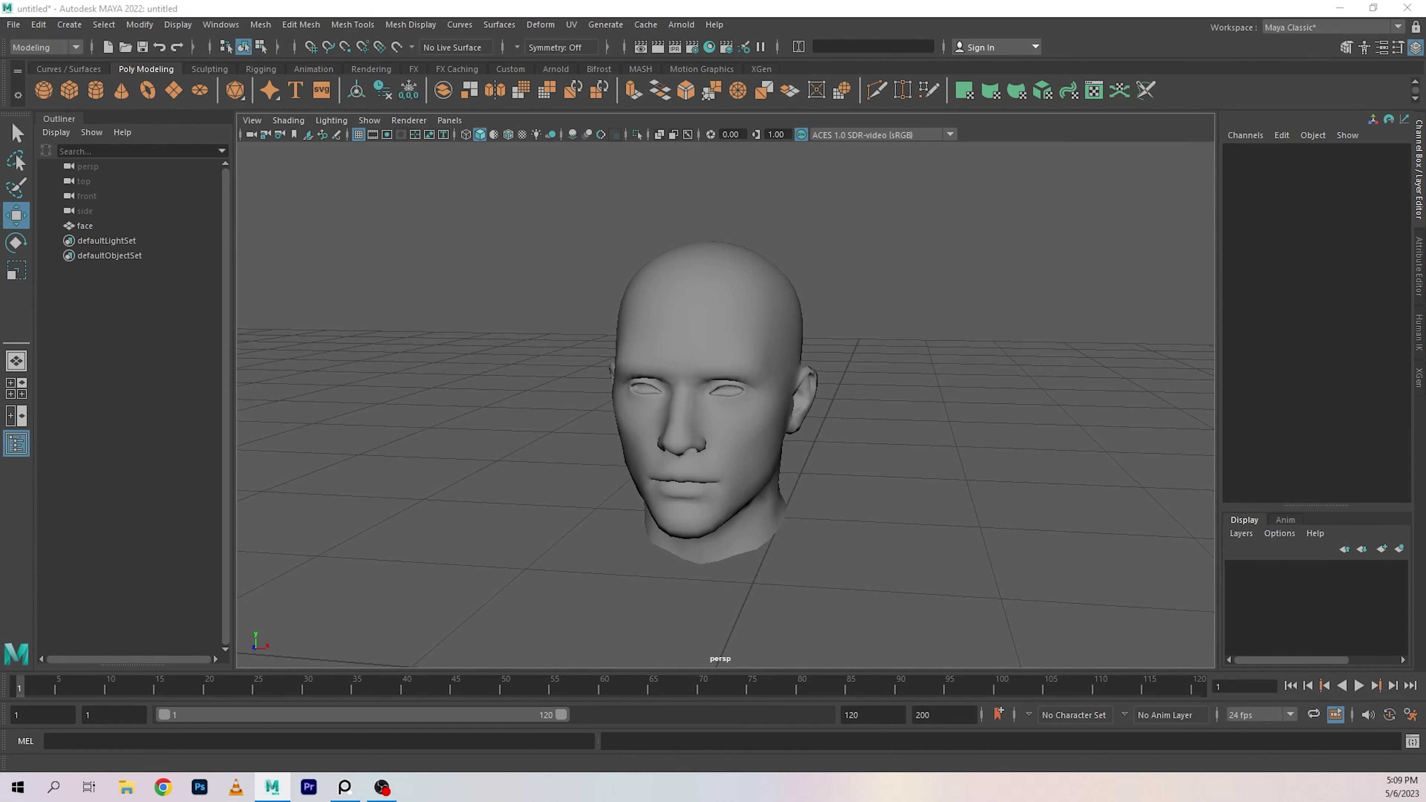
{"action": "left_click", "coordinate": [299, 303]}
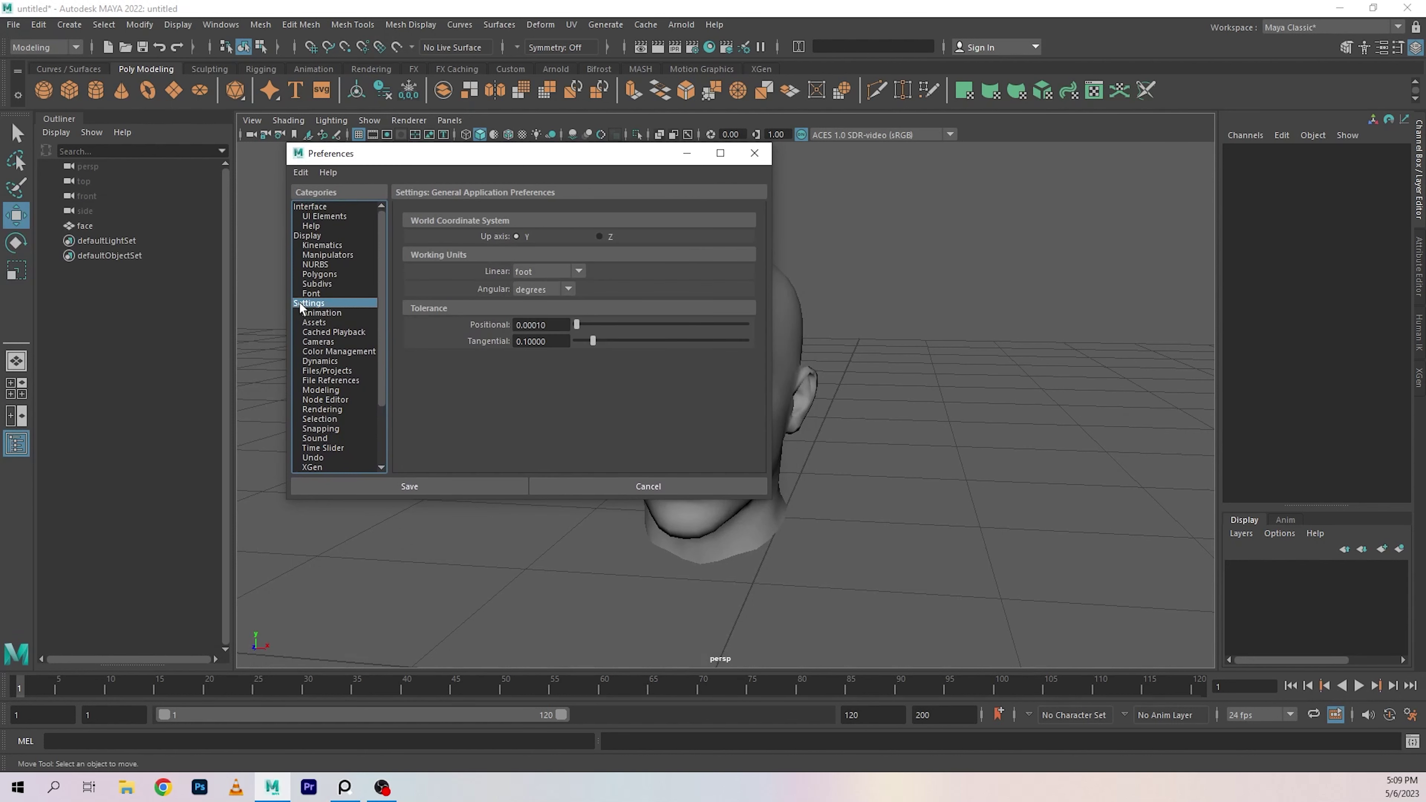
{"action": "left_click", "coordinate": [540, 275]}
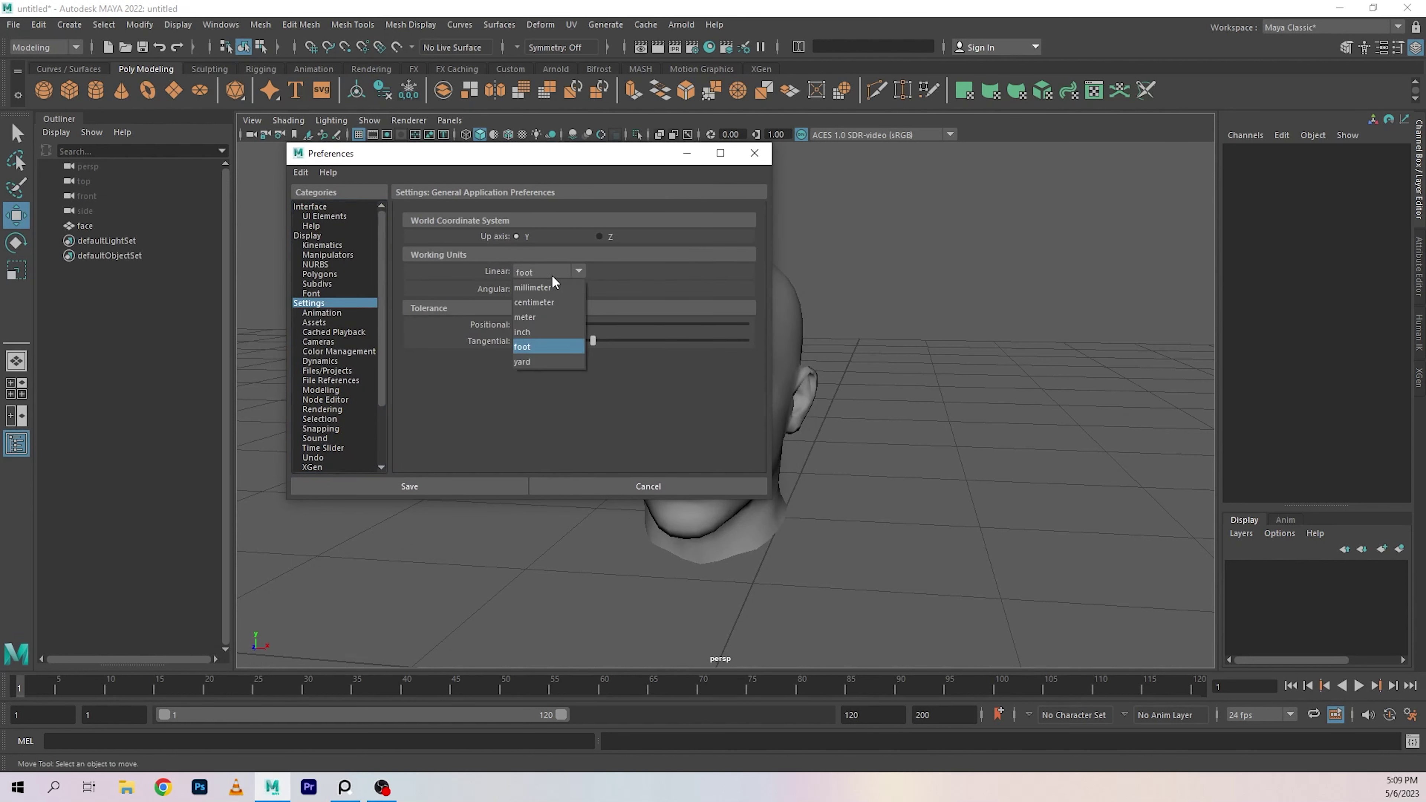
{"action": "left_click", "coordinate": [537, 344]}
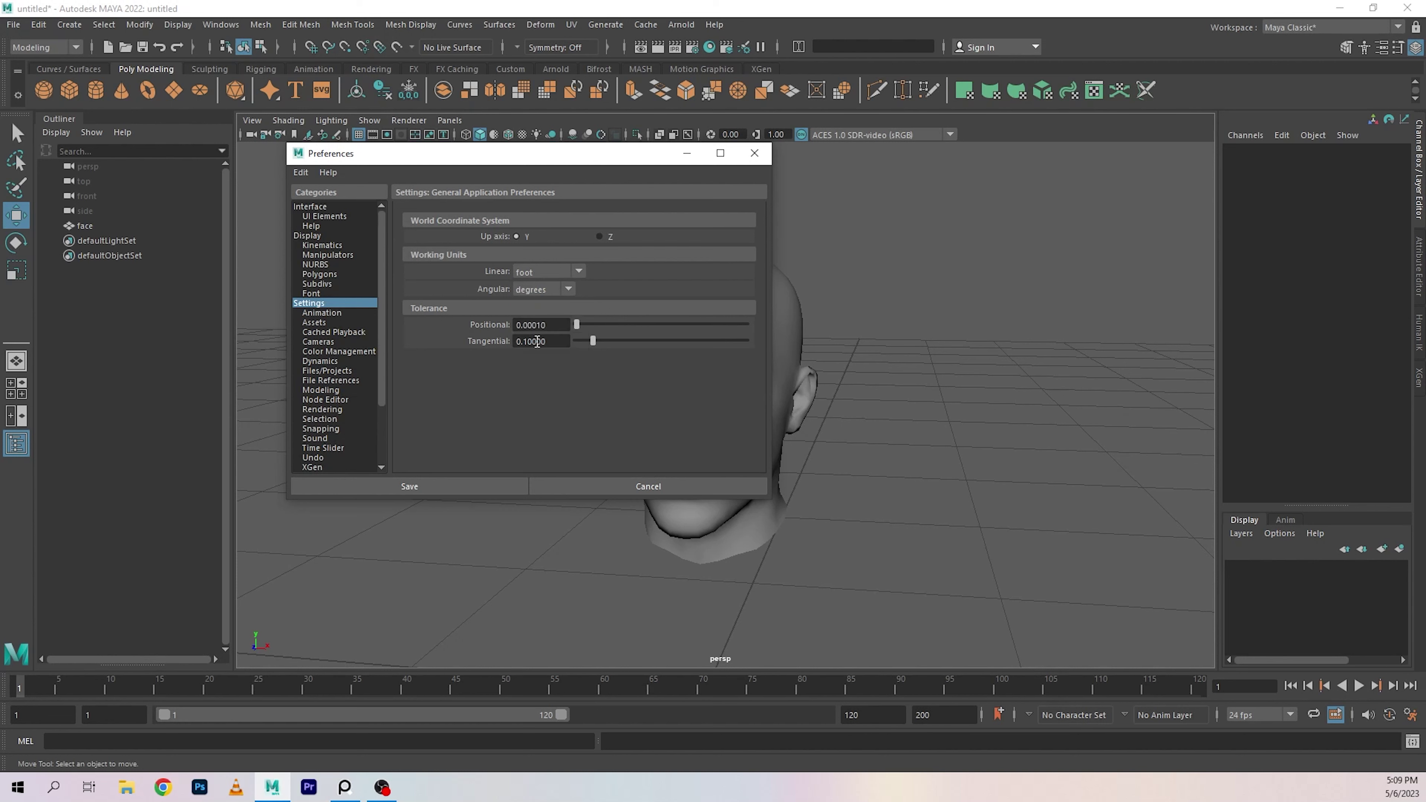
{"action": "left_click", "coordinate": [621, 484]}
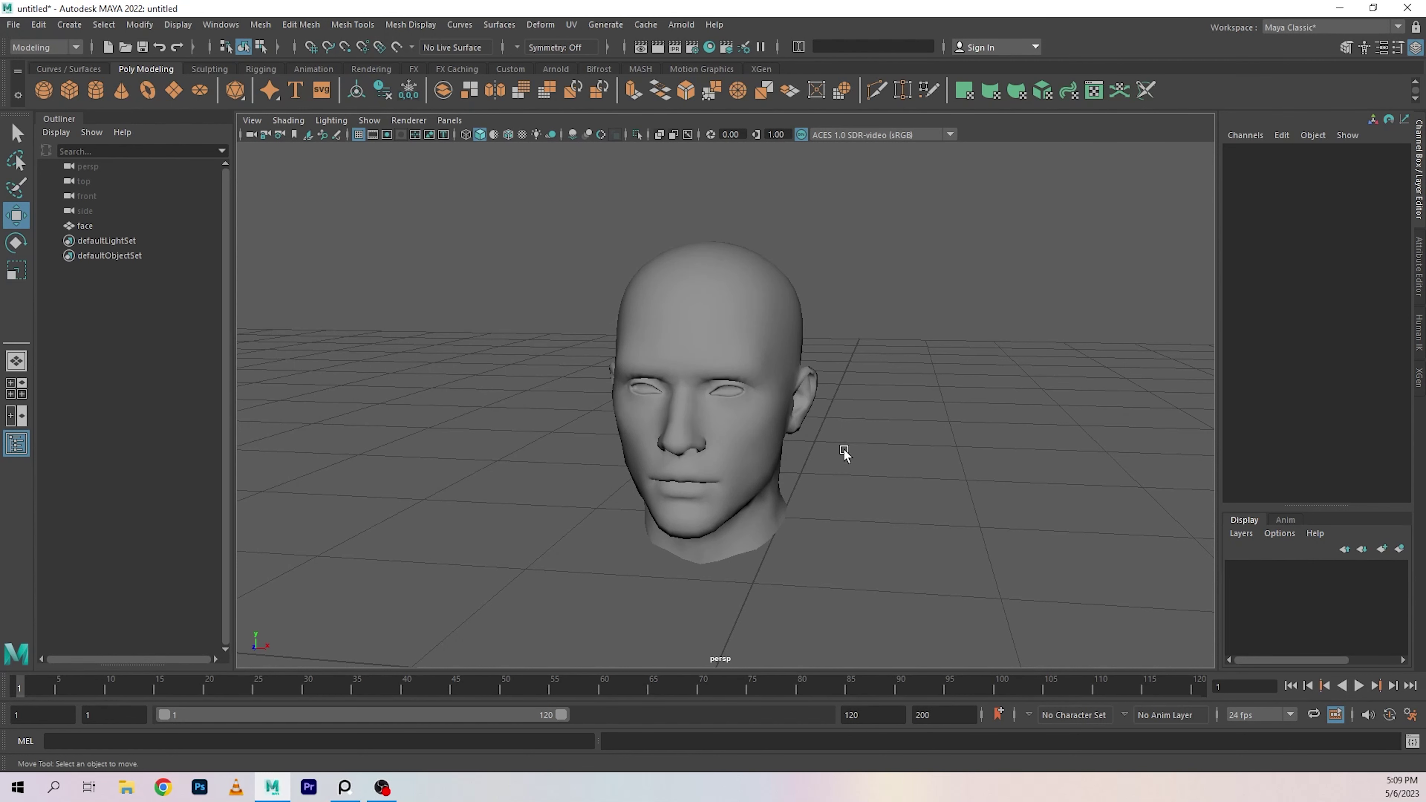
Examine the head's size against the grid in the front view and its shape from several angles in perspective
{"action": "right_click_drag", "start_coordinate": [929, 465], "coordinate": [643, 420], "text": "alt"}
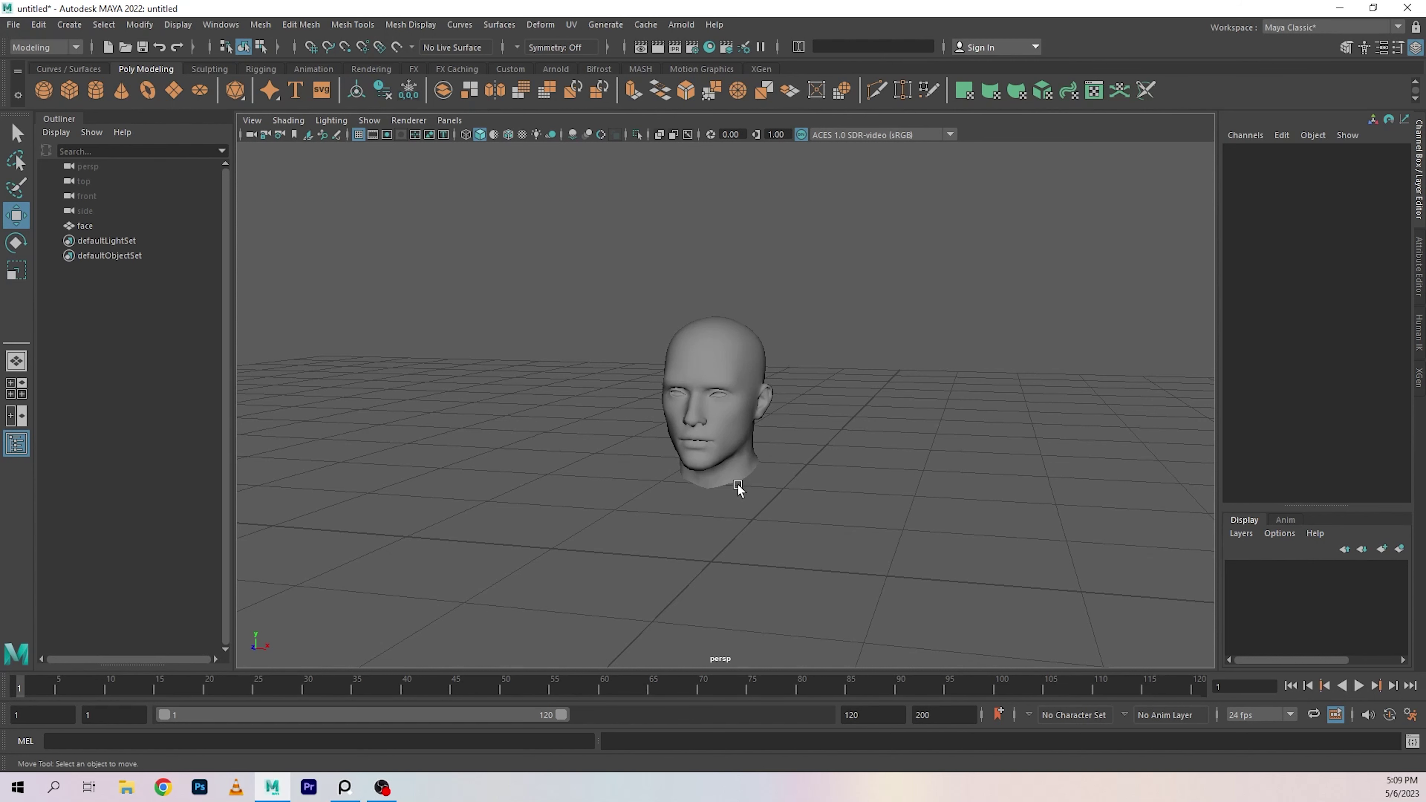
{"action": "key", "text": "space"}
{"action": "key", "text": "space"}
{"action": "right_click_drag", "start_coordinate": [560, 490], "coordinate": [611, 590], "text": "alt"}
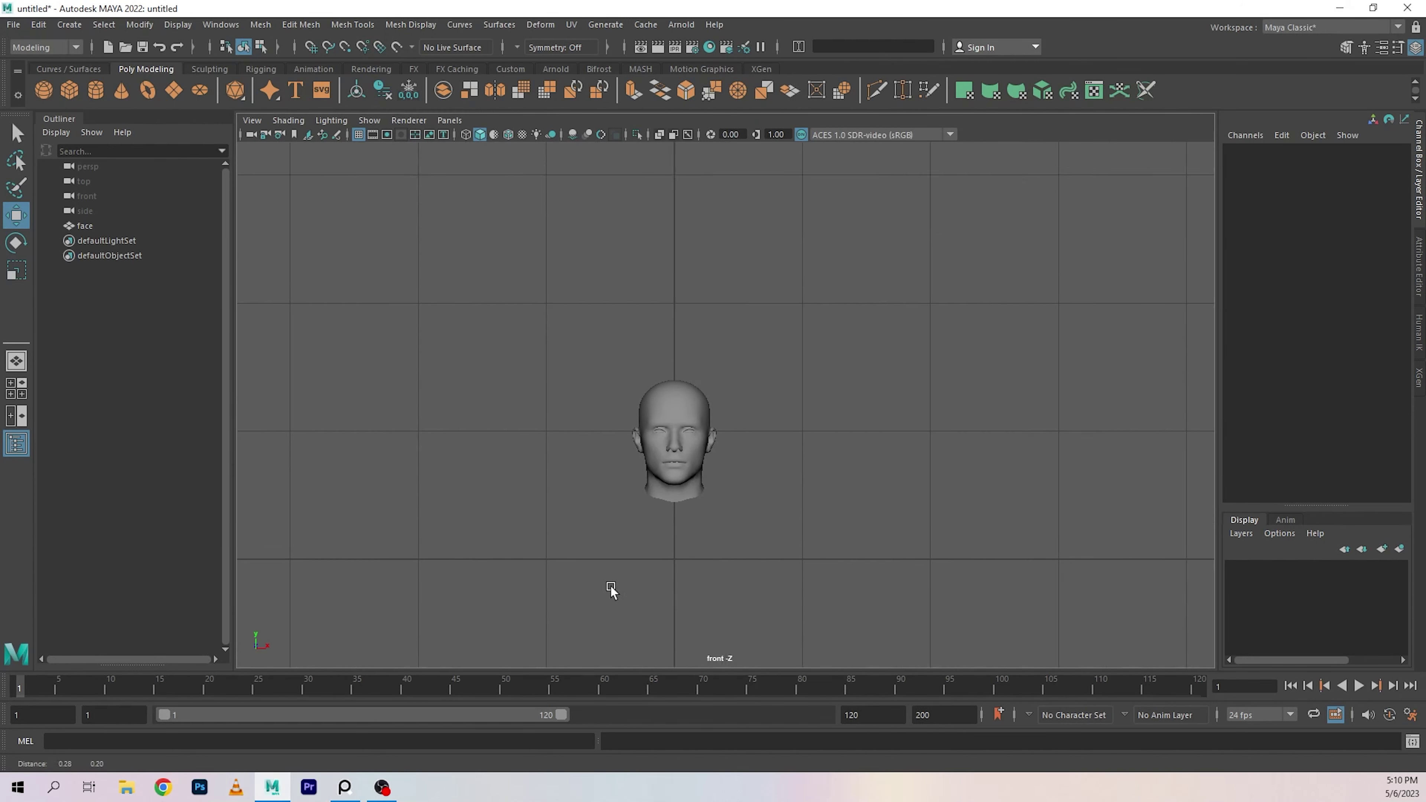
{"action": "scroll", "coordinate": [627, 536], "scroll_direction": "down", "scroll_amount": 4}
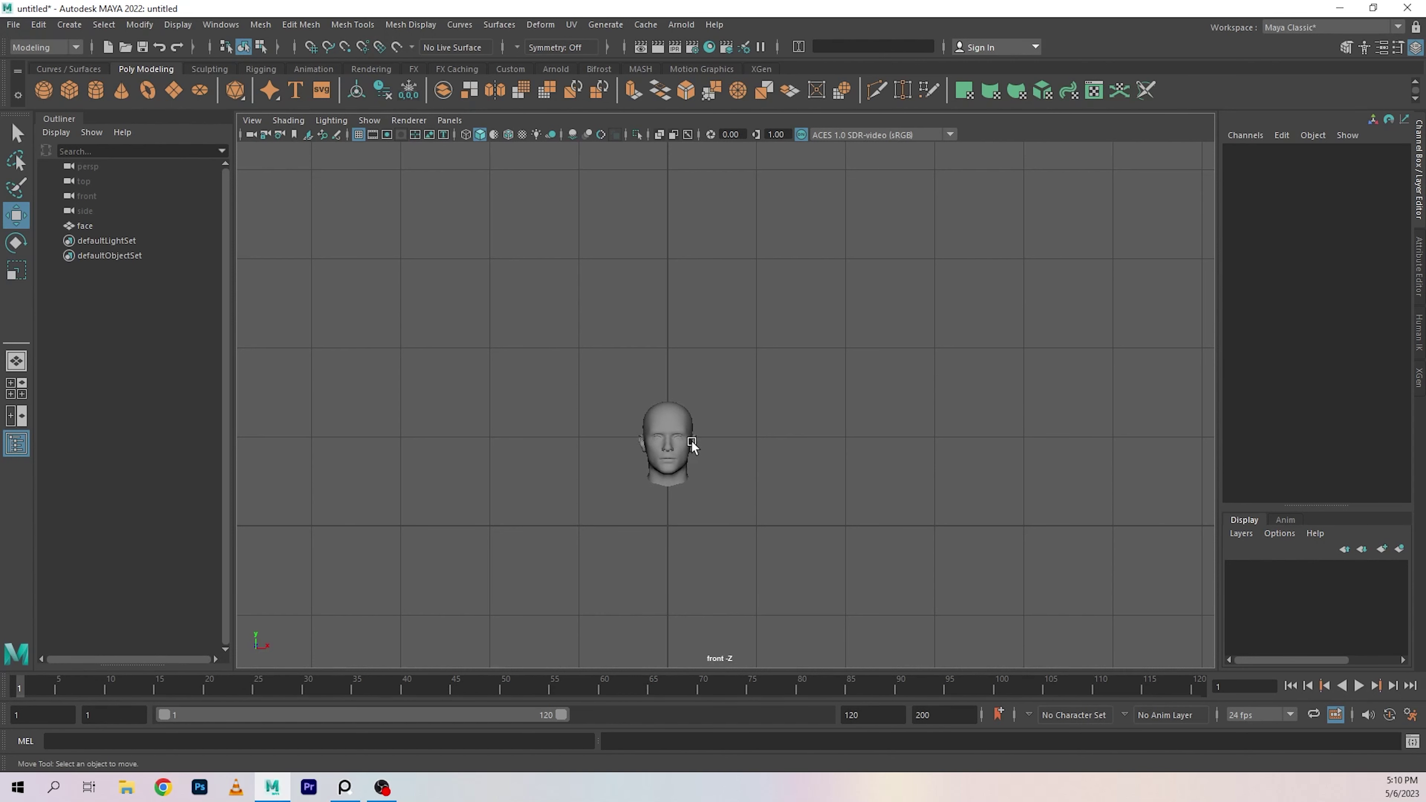
{"action": "middle_click_drag", "start_coordinate": [798, 224], "coordinate": [819, 400], "text": "alt"}
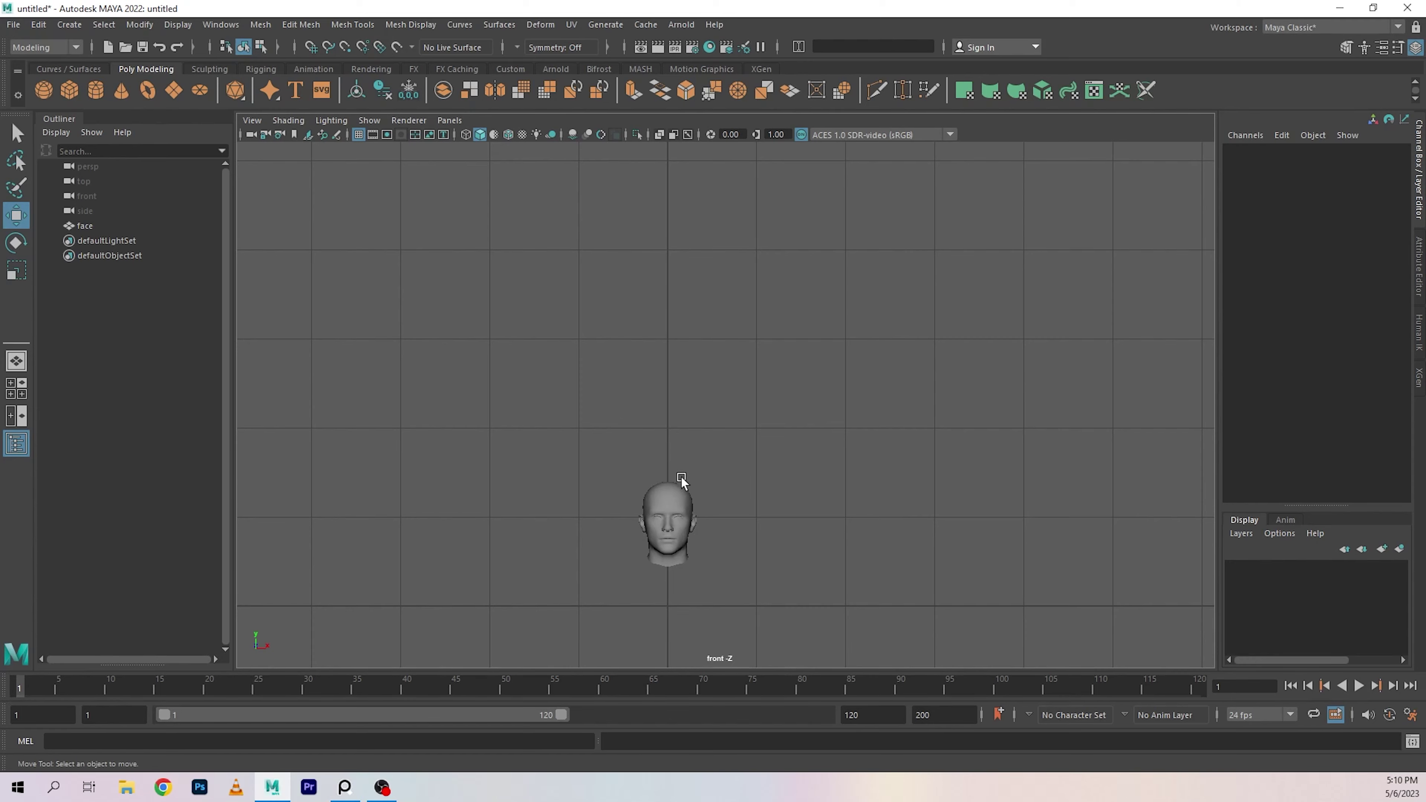
{"action": "key", "text": "space"}
{"action": "key", "text": "space"}
{"action": "scroll", "coordinate": [784, 338], "scroll_direction": "up", "scroll_amount": 5}
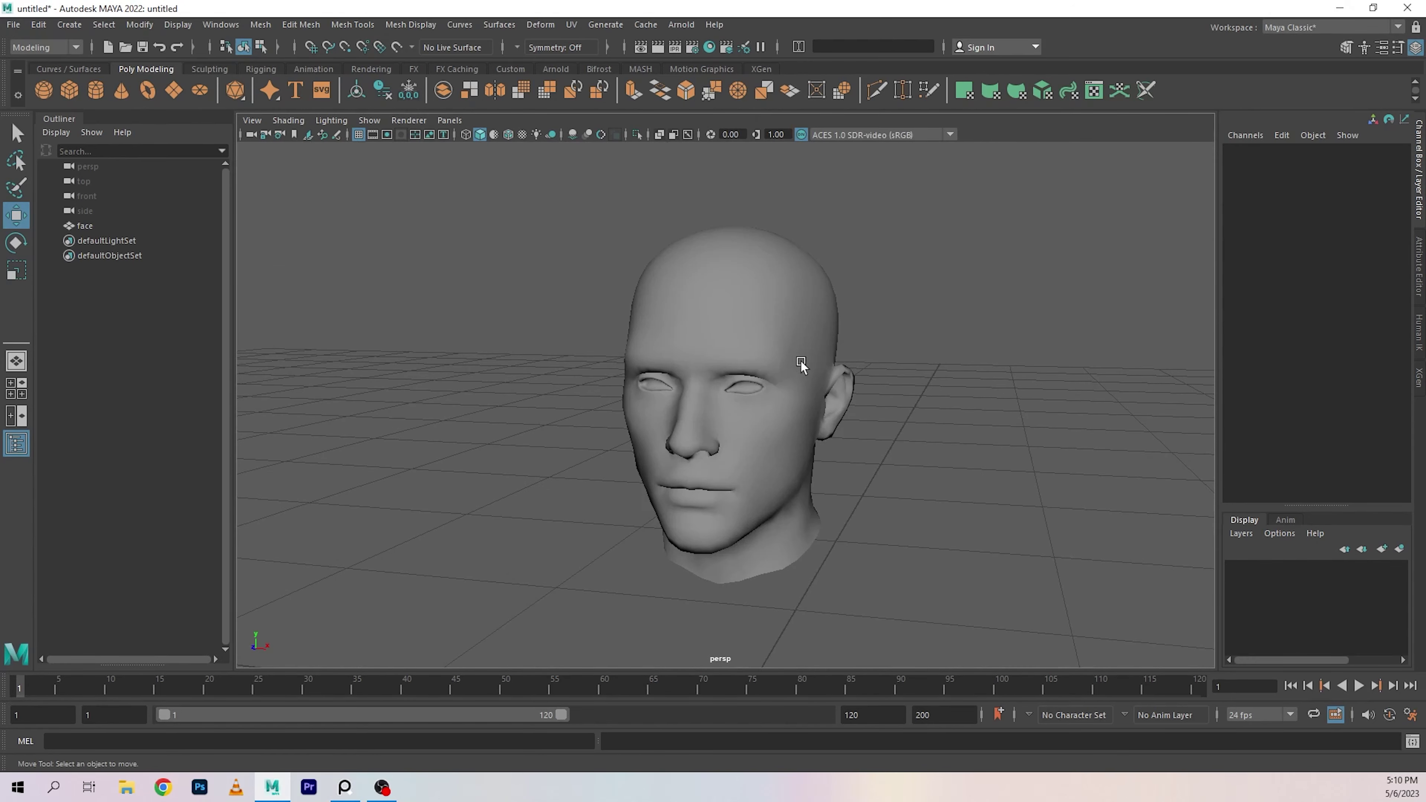
{"action": "mouse_move", "coordinate": [802, 361]}
{"action": "left_mouse_down", "text": "alt"}
{"action": "mouse_move", "coordinate": [794, 390]}
{"action": "mouse_move", "coordinate": [817, 382]}
{"action": "left_mouse_up", "text": "alt"}
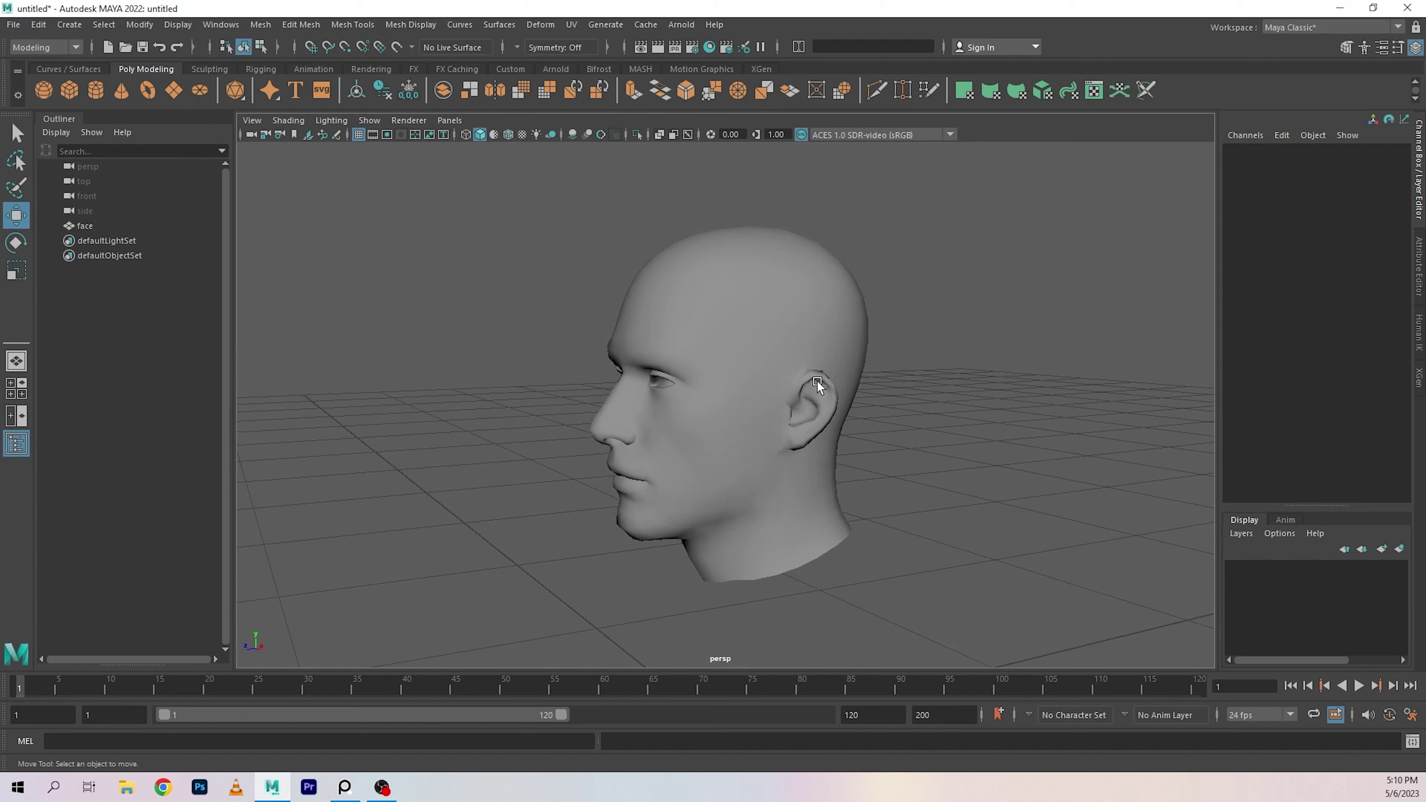
{"action": "left_click_drag", "start_coordinate": [824, 428], "coordinate": [867, 562], "text": "alt"}
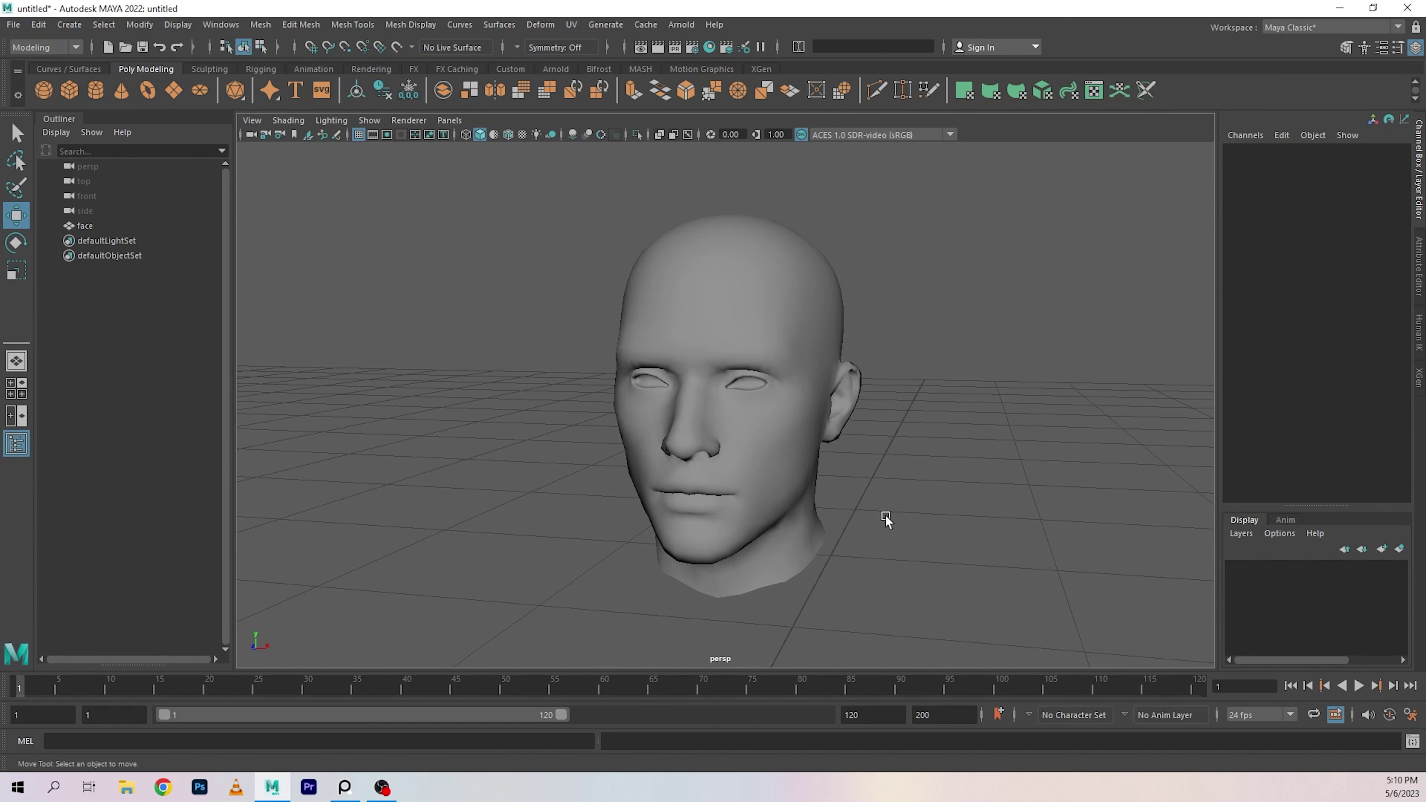
{"action": "left_click_drag", "start_coordinate": [885, 515], "coordinate": [892, 551], "text": "alt"}
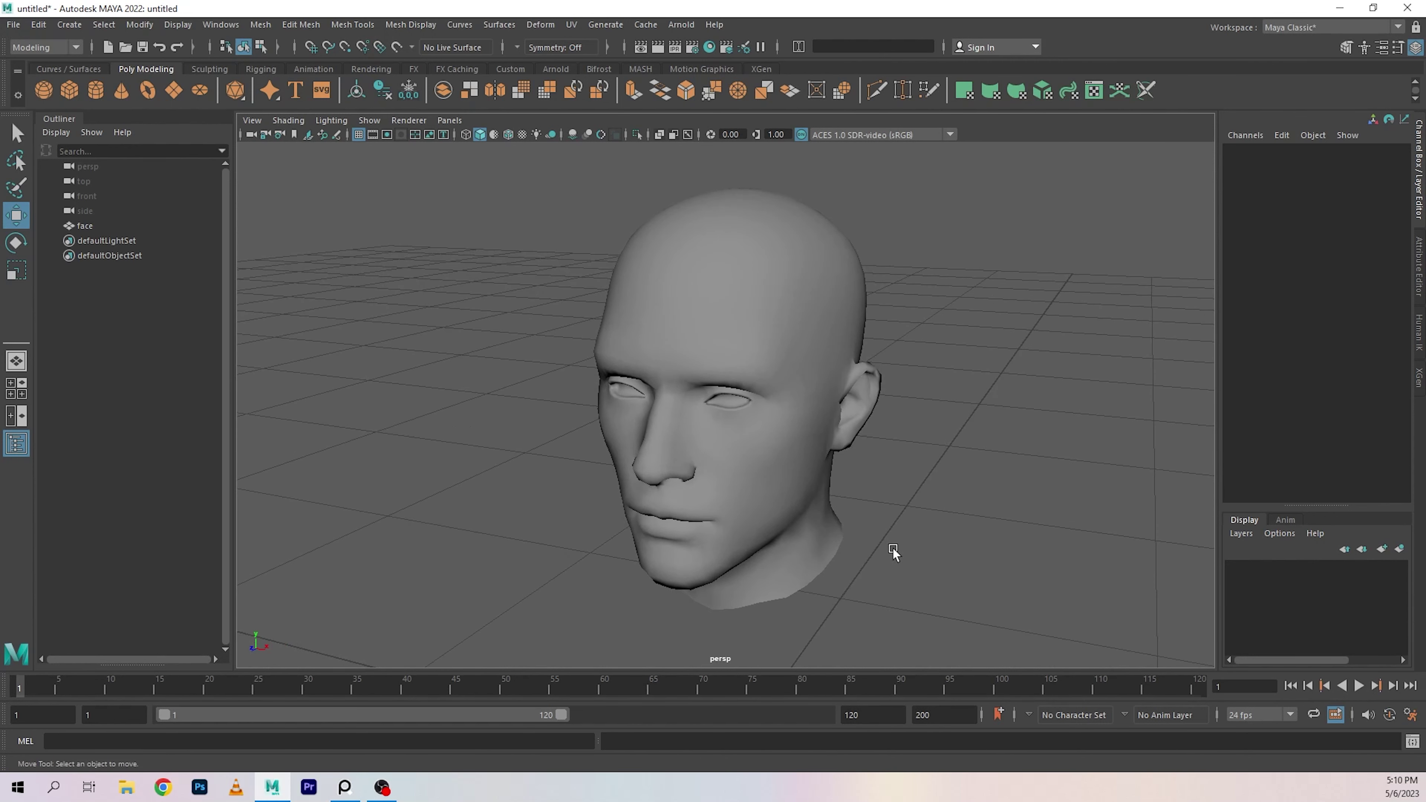
{"action": "left_click_drag", "start_coordinate": [1018, 526], "coordinate": [958, 519], "text": "alt"}
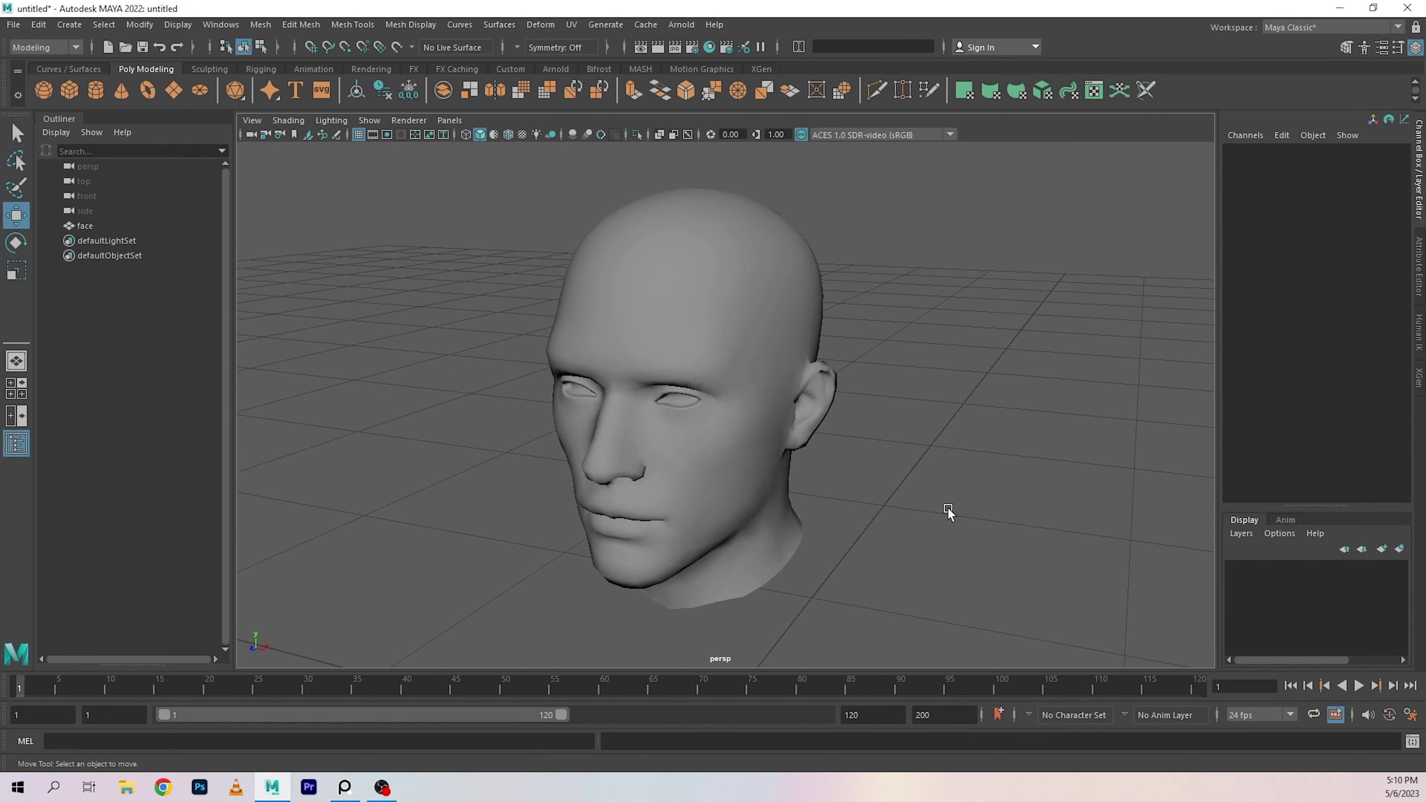
Create a polygon cylinder and raise it above the head to a Translate Y of about 2.141
{"action": "left_click", "coordinate": [102, 96]}
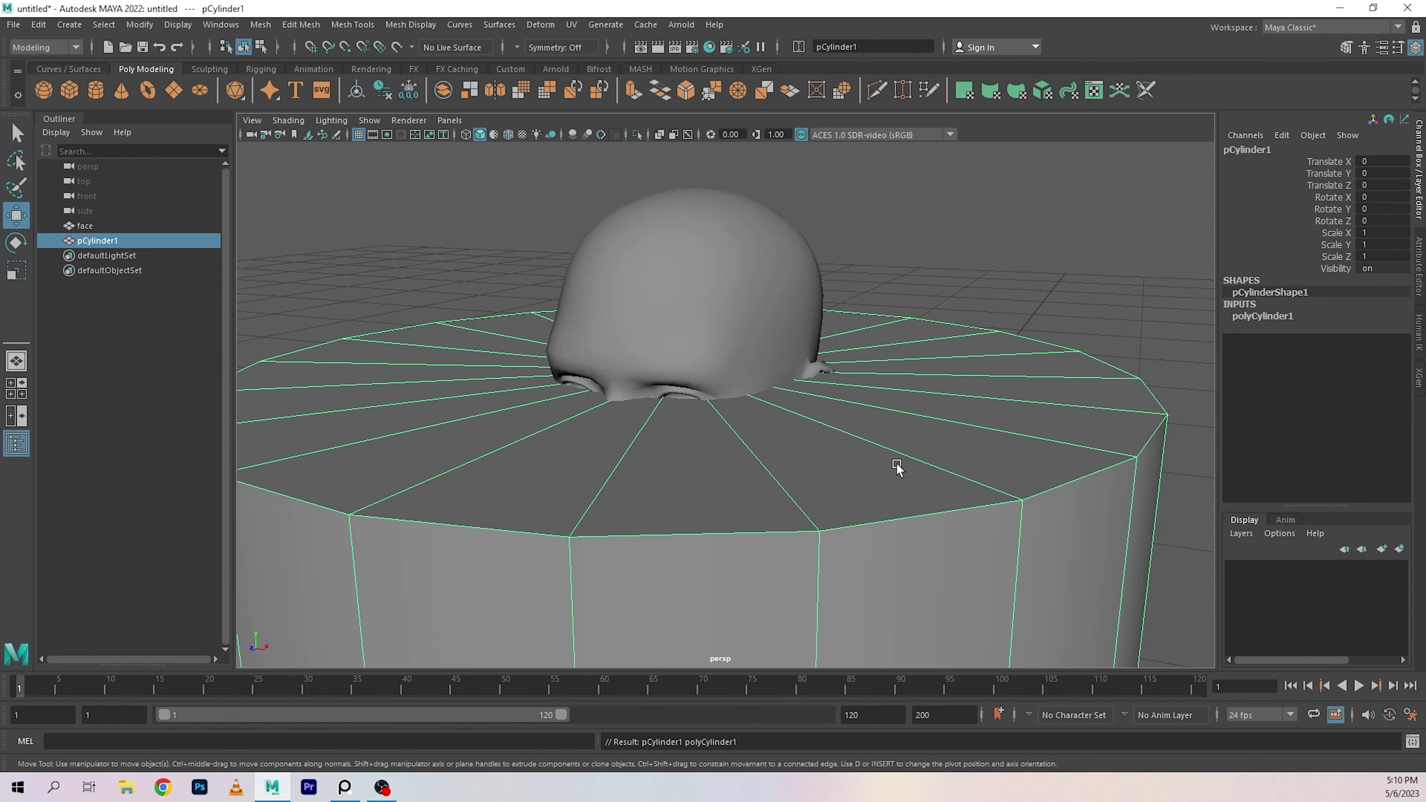
{"action": "right_click_drag", "start_coordinate": [895, 471], "coordinate": [601, 372], "text": "alt"}
{"action": "left_click_drag", "start_coordinate": [715, 427], "coordinate": [718, 199]}
Set the cylinder's axis subdivisions to 12 and remove its cap subdivisions so each cap is a single face
{"action": "left_click", "coordinate": [1286, 317]}
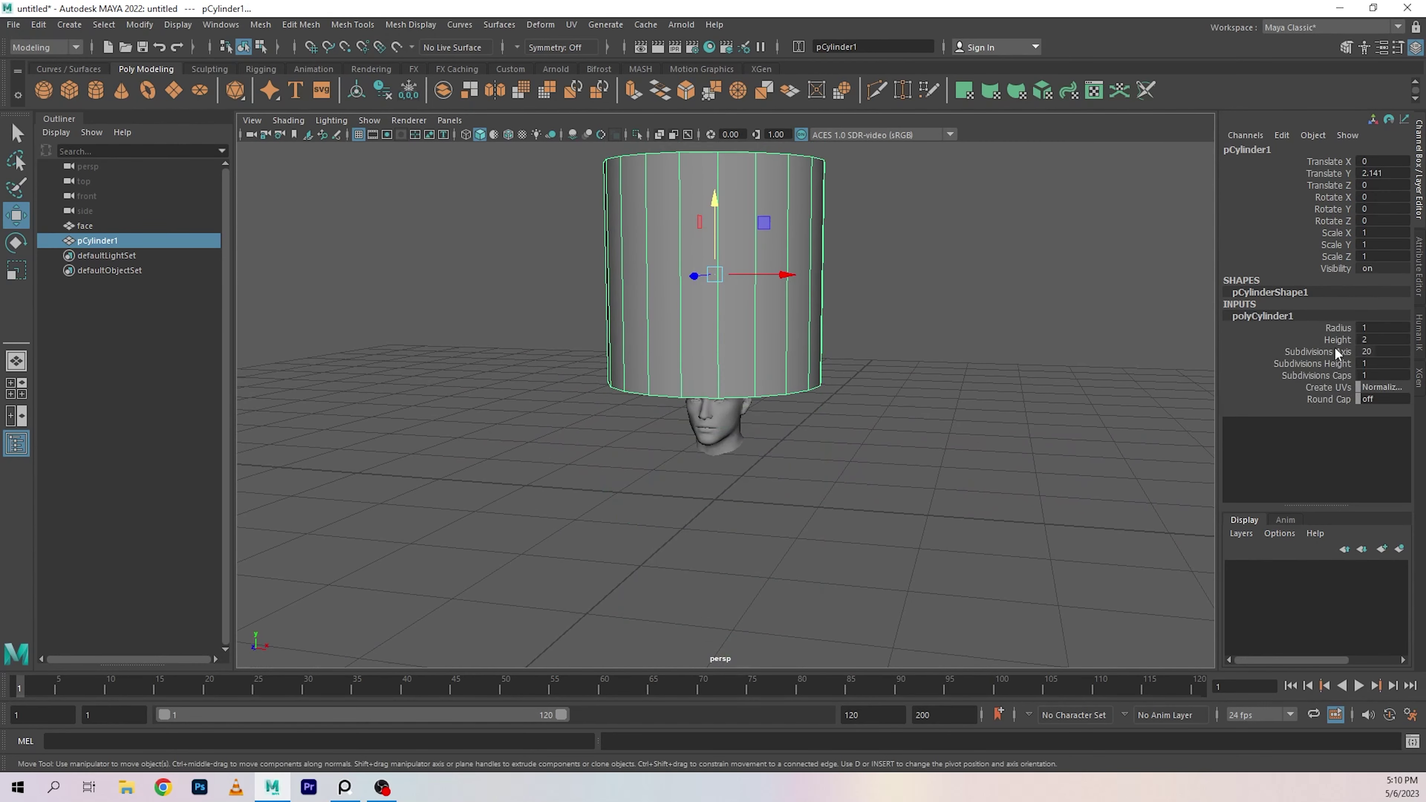
{"action": "double_click", "coordinate": [1373, 351]}
{"action": "type", "text": "12"}
{"action": "key", "text": "Return"}
{"action": "left_click_drag", "start_coordinate": [1058, 336], "coordinate": [1082, 414], "text": "alt"}
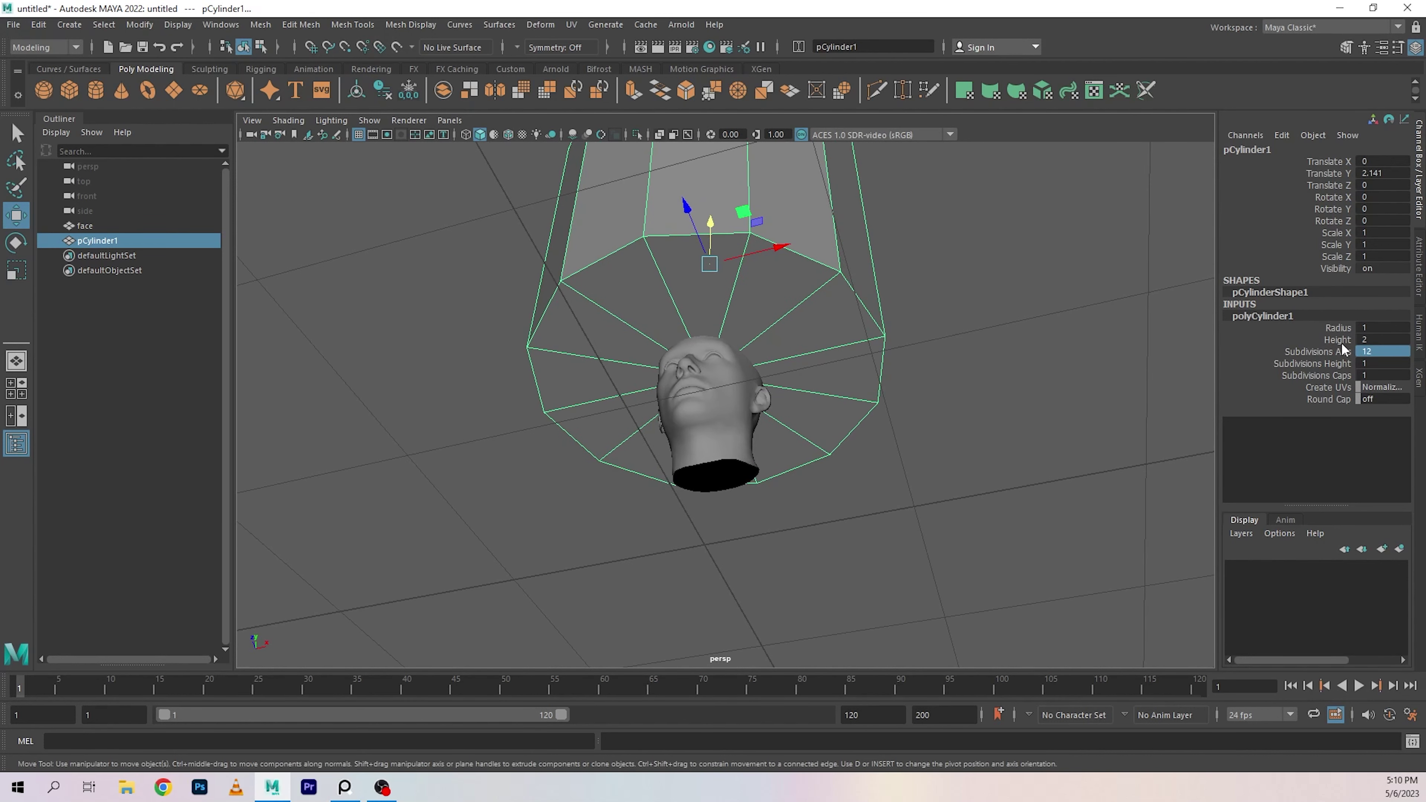
{"action": "left_click", "coordinate": [1342, 376]}
{"action": "middle_click_drag", "start_coordinate": [1095, 344], "coordinate": [956, 341]}
Delete the cylinder's bottom cap face to leave its underside open
{"action": "left_click_drag", "start_coordinate": [955, 341], "coordinate": [1026, 245], "text": "alt"}
{"action": "right_click_drag", "start_coordinate": [1026, 246], "coordinate": [1026, 304]}
{"action": "left_click", "coordinate": [883, 349]}
{"action": "key", "text": "w"}
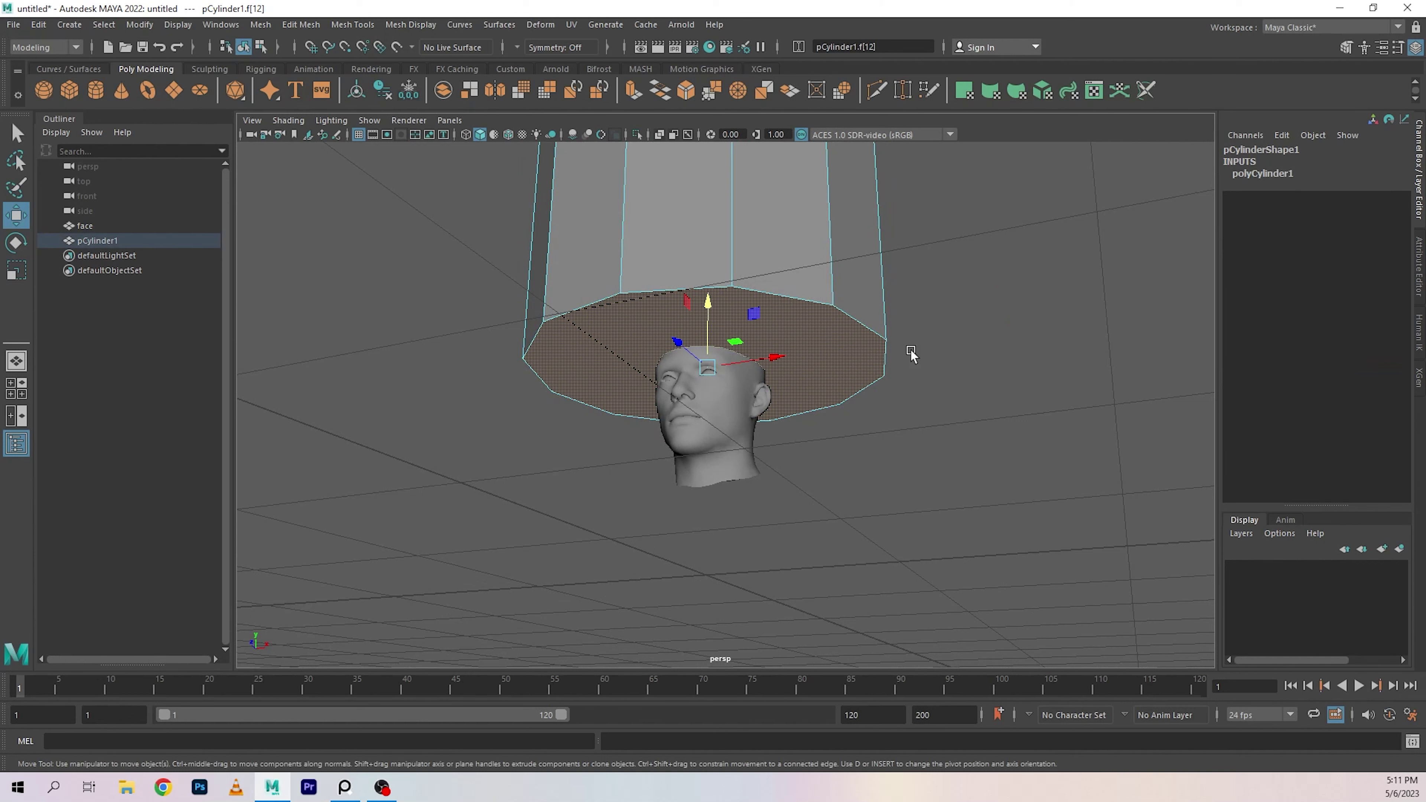
{"action": "key", "text": "Delete"}
{"action": "key", "text": "F8"}
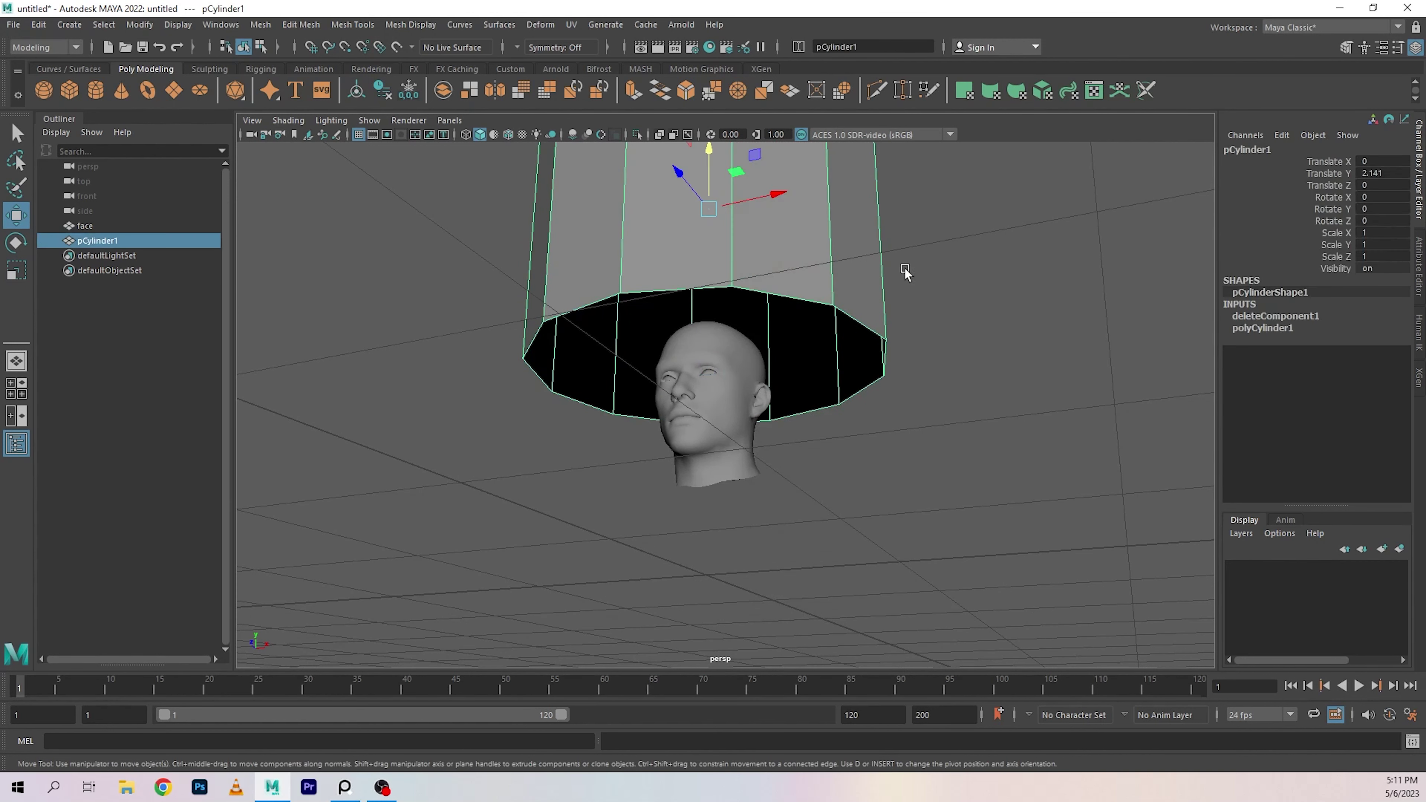
Scale the cylinder uniformly to about 0.314 and fit it on the head at Translate Y about 1.431 and Z about -0.038
{"action": "left_click_drag", "start_coordinate": [911, 353], "coordinate": [617, 312], "text": "alt"}
{"action": "key", "text": "r"}
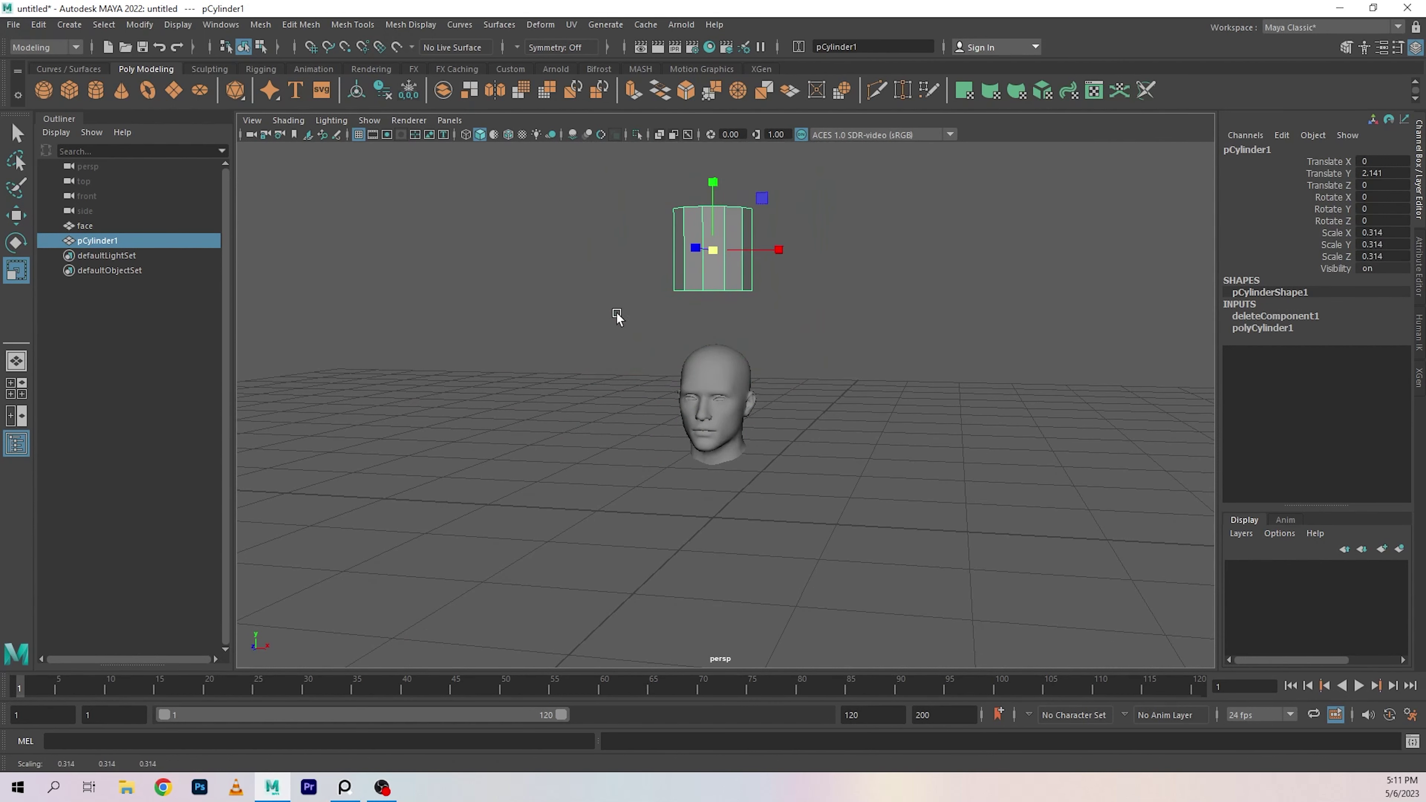
{"action": "key", "text": "w"}
{"action": "left_click_drag", "start_coordinate": [712, 186], "coordinate": [712, 281]}
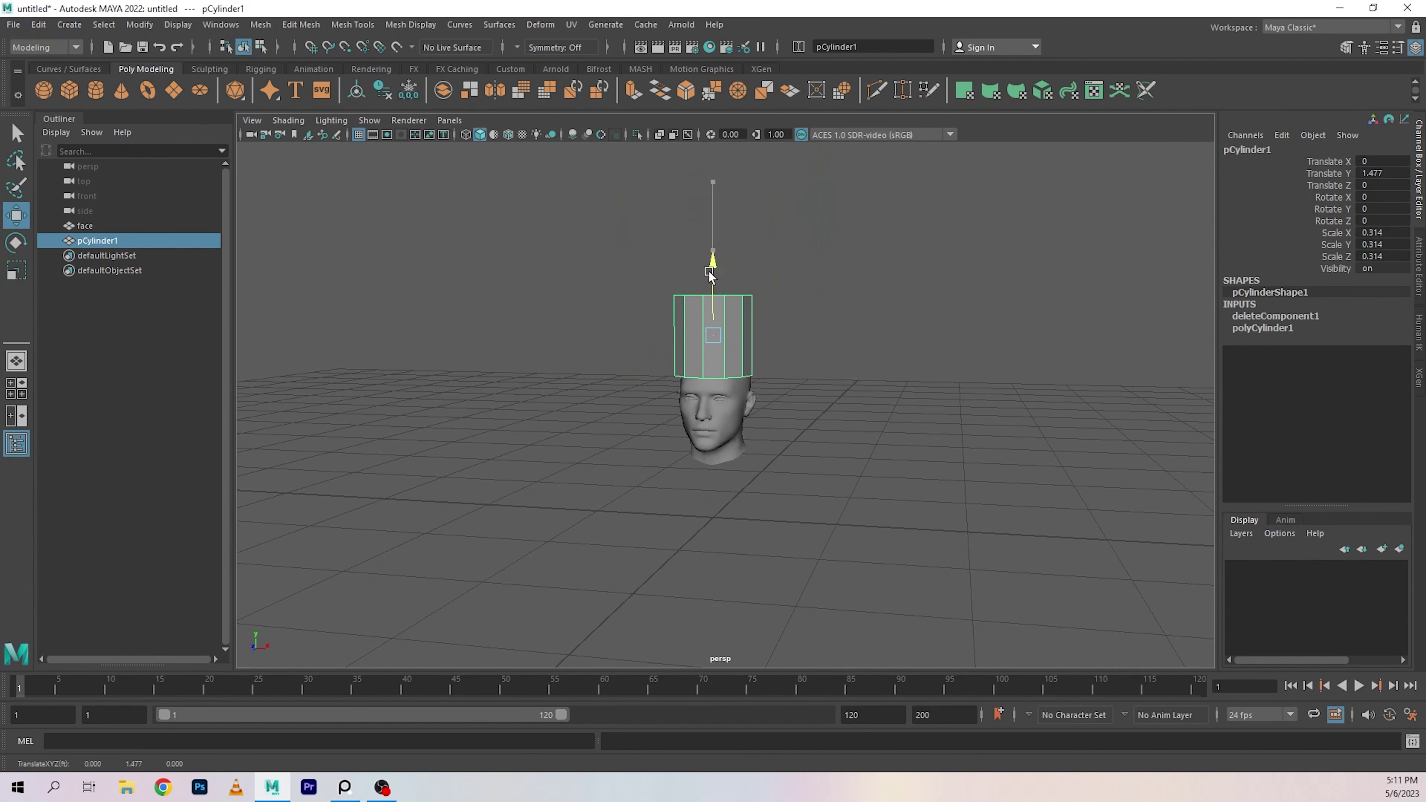
{"action": "right_click_drag", "start_coordinate": [712, 281], "coordinate": [862, 437], "text": "alt"}
{"action": "left_click_drag", "start_coordinate": [862, 437], "coordinate": [929, 516], "text": "alt"}
{"action": "left_click_drag", "start_coordinate": [625, 331], "coordinate": [645, 333]}
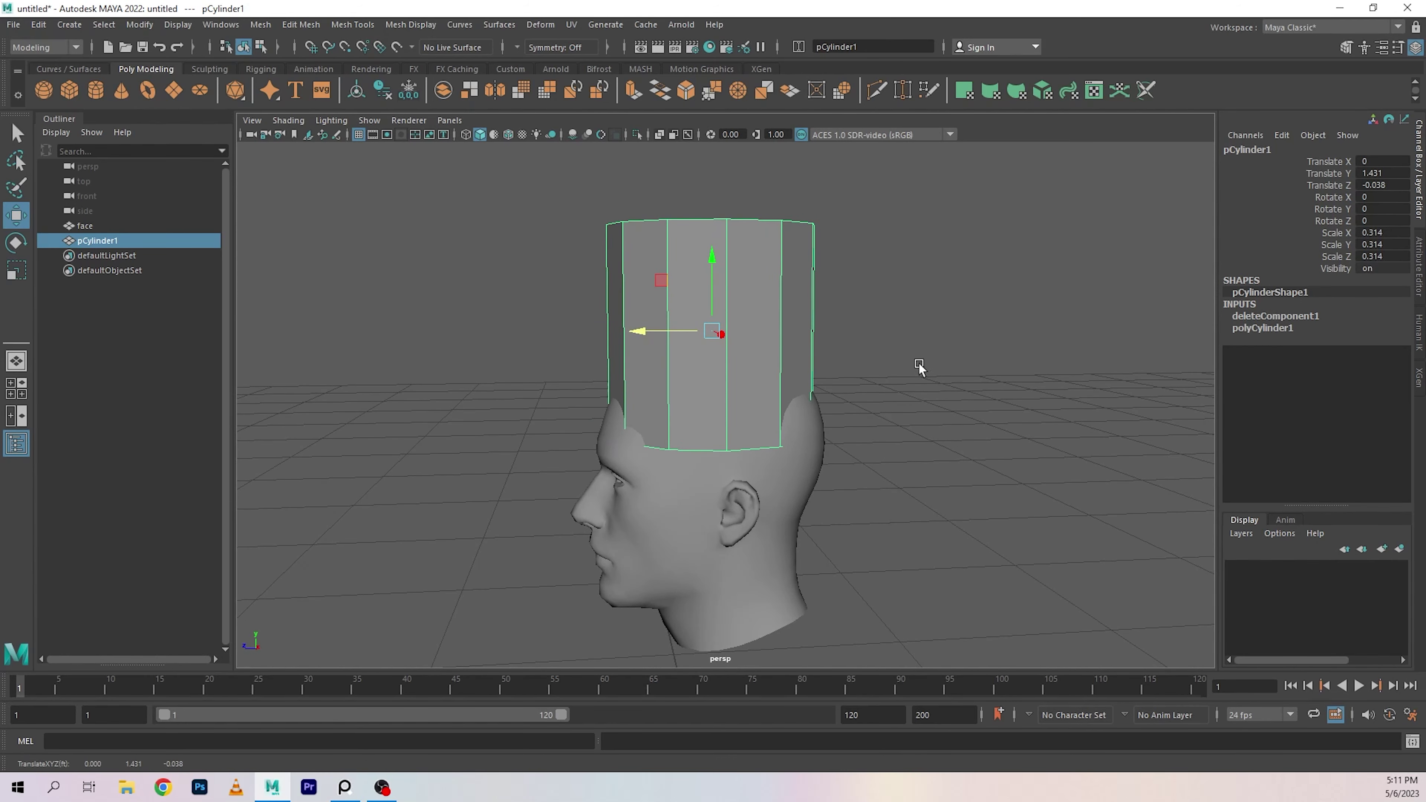
Lower the cylinder's top ring of vertices by about 0.092 to shorten the hat's crown
{"action": "middle_click_drag", "start_coordinate": [923, 366], "coordinate": [892, 402], "text": "alt"}
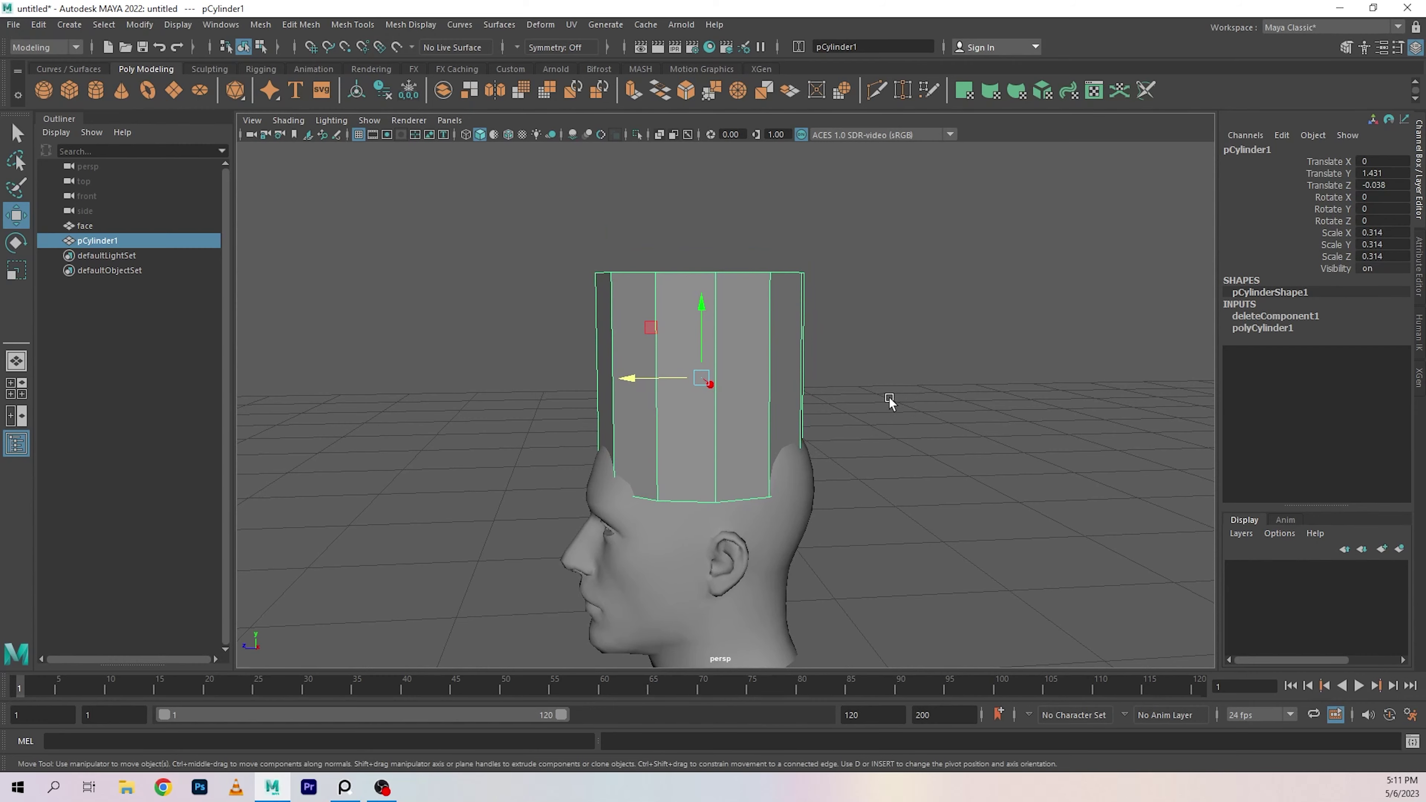
{"action": "left_click_drag", "start_coordinate": [907, 439], "coordinate": [1036, 467], "text": "alt"}
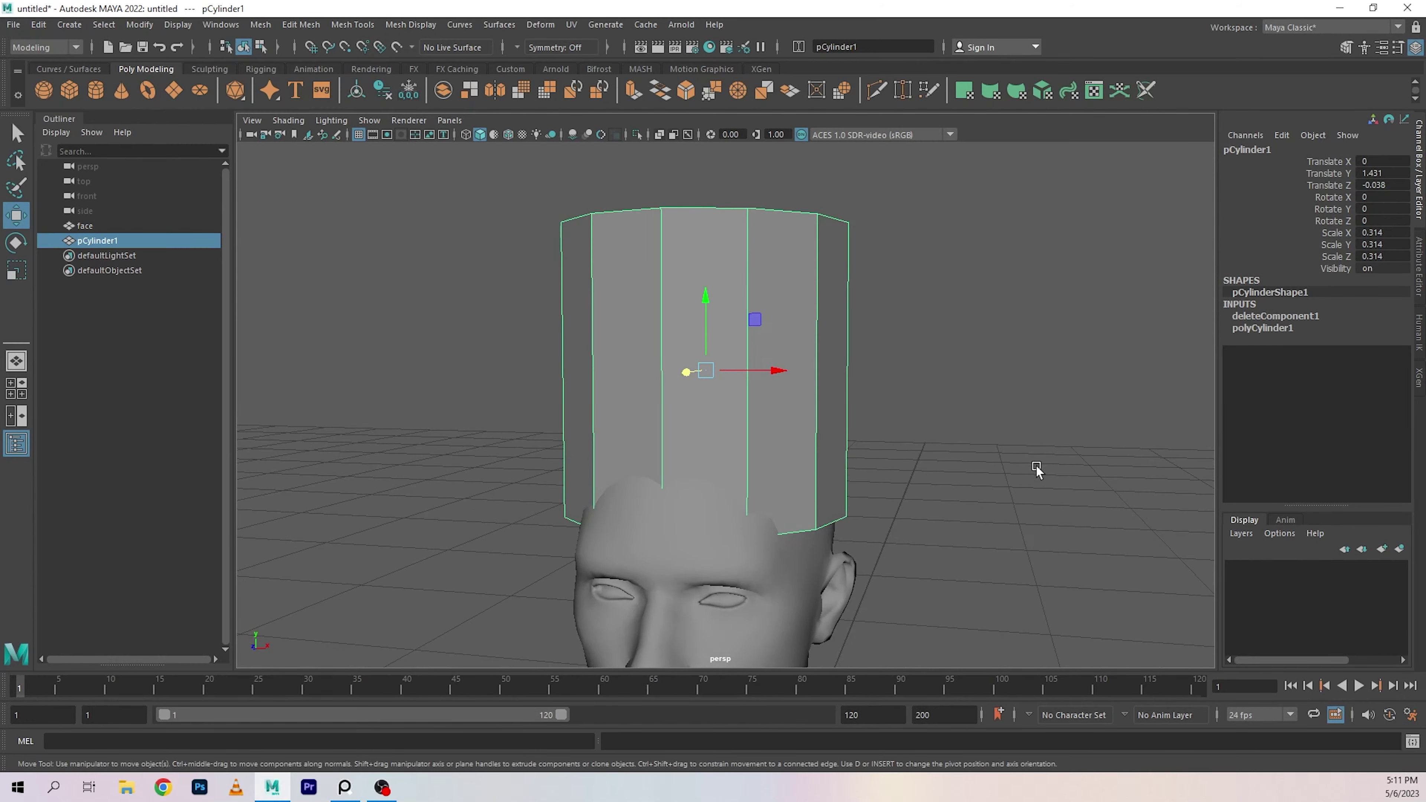
{"action": "left_click_drag", "start_coordinate": [948, 435], "coordinate": [783, 424], "text": "alt"}
{"action": "left_click_drag", "start_coordinate": [835, 469], "coordinate": [968, 470], "text": "alt"}
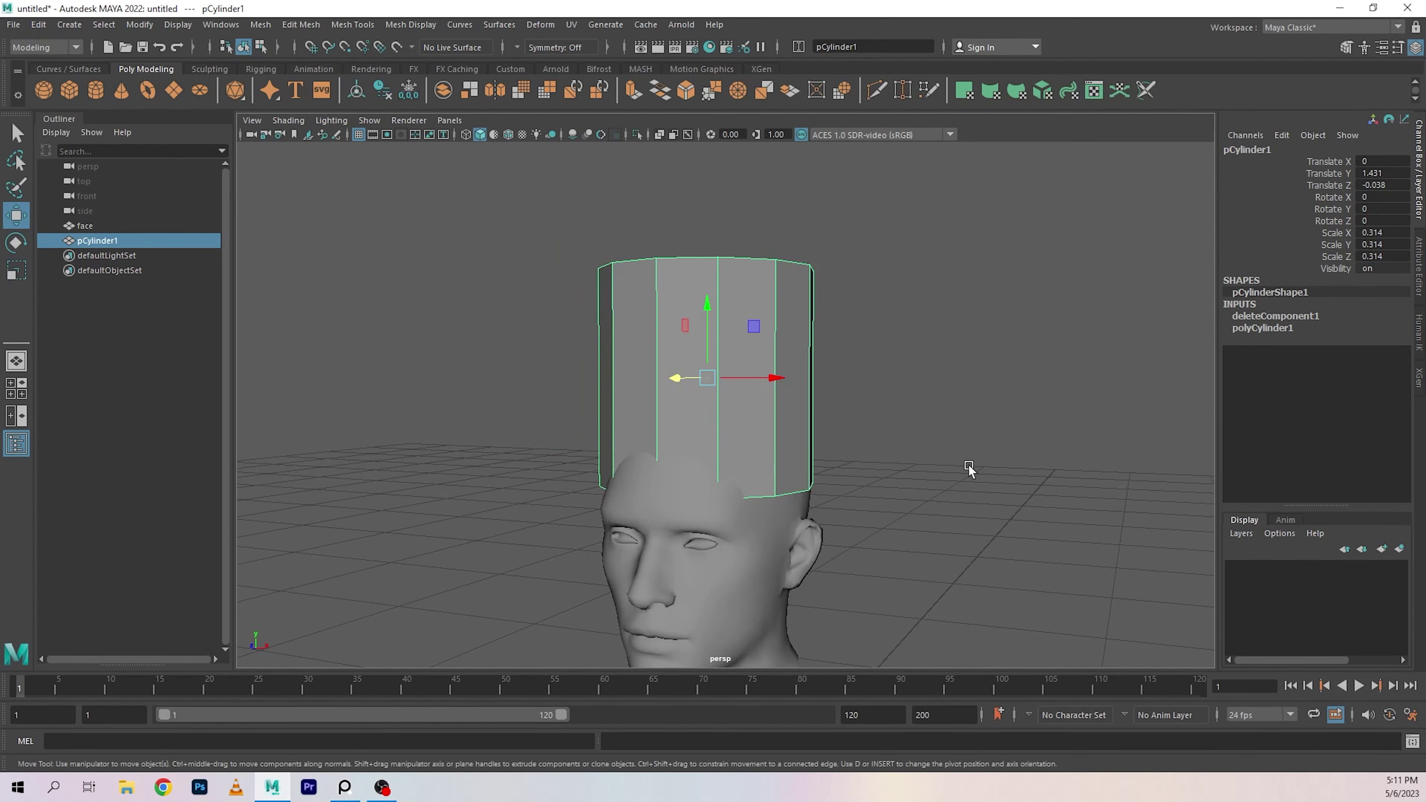
{"action": "right_click_drag", "start_coordinate": [945, 318], "coordinate": [822, 286]}
{"action": "left_click_drag", "start_coordinate": [550, 208], "coordinate": [943, 337]}
{"action": "left_click_drag", "start_coordinate": [703, 198], "coordinate": [704, 236]}
{"action": "left_click_drag", "start_coordinate": [753, 248], "coordinate": [961, 341], "text": "alt"}
{"action": "left_click", "coordinate": [752, 313]}
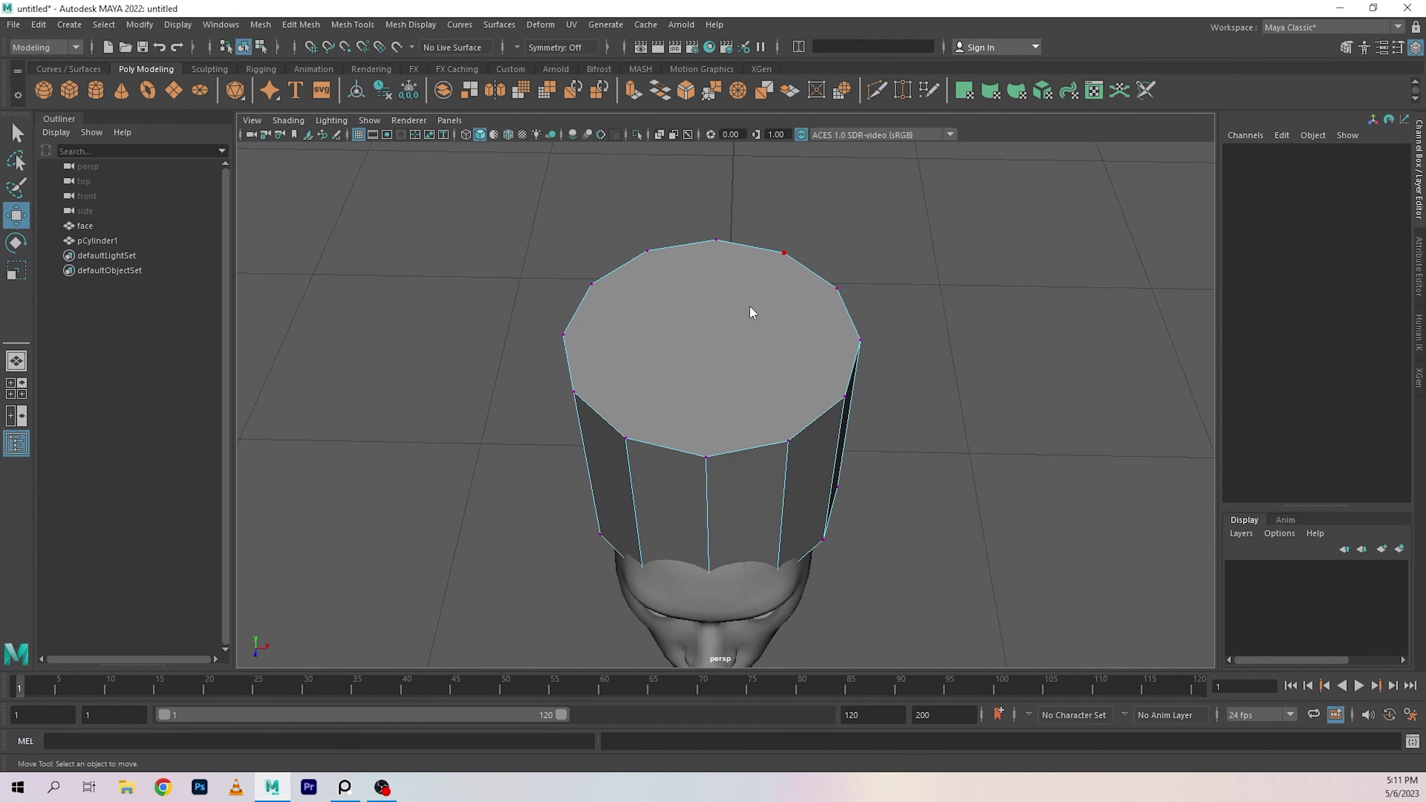
{"action": "key", "text": "F8"}
{"action": "left_click_drag", "start_coordinate": [761, 341], "coordinate": [929, 398], "text": "alt"}
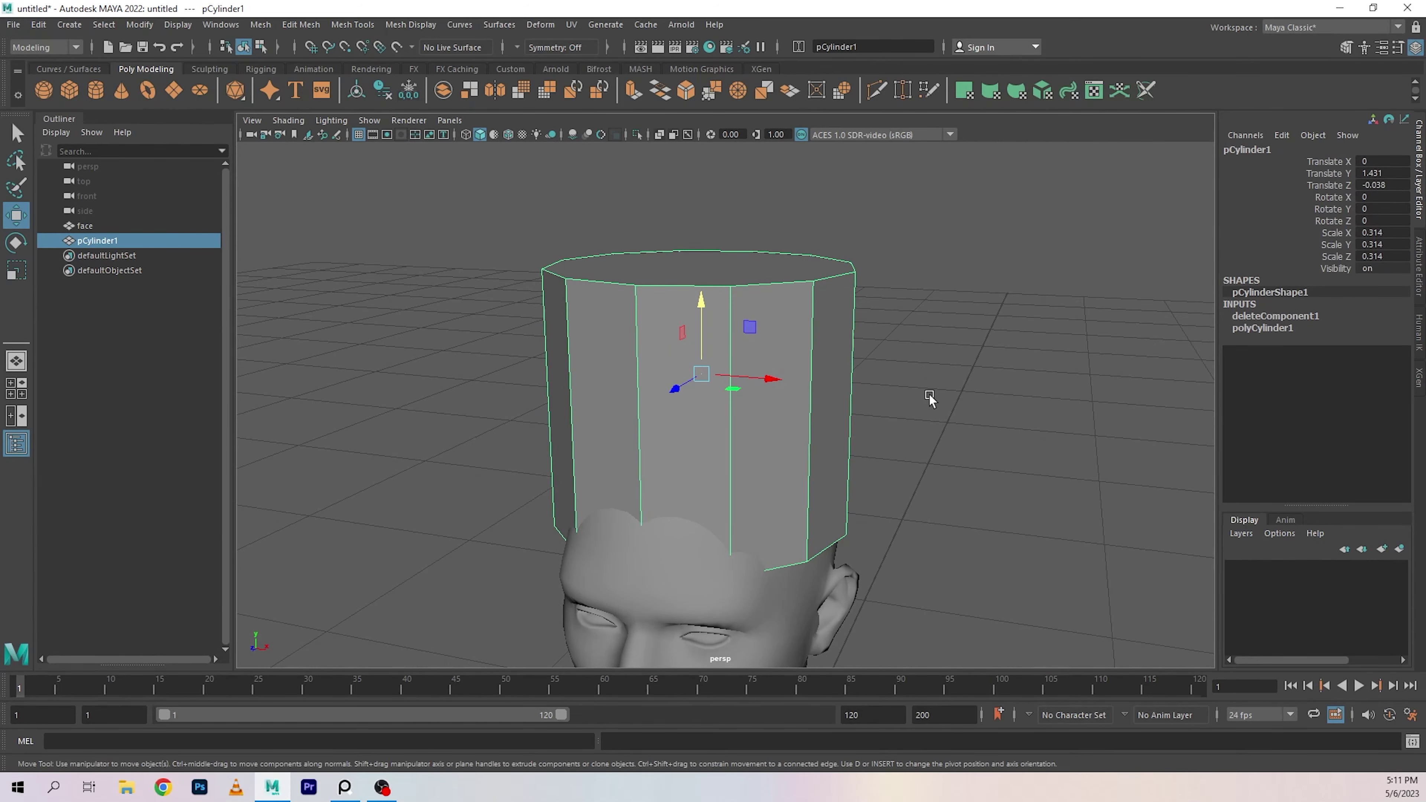
Undo the lowering of the cylinder's top vertices
{"action": "key", "text": "ctrl+z"}
{"action": "key", "text": "ctrl+z"}
{"action": "key", "text": "ctrl+z"}
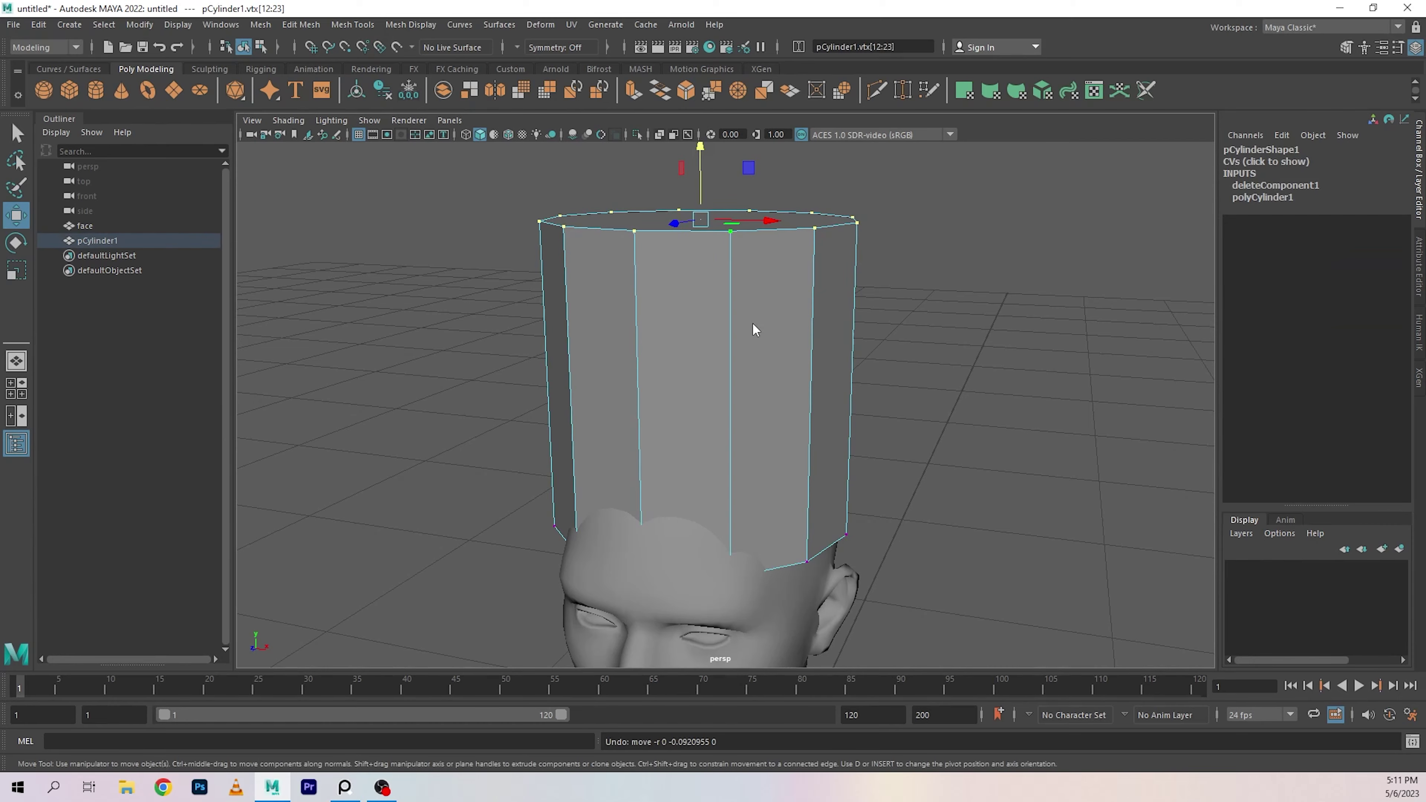
Undo the cylinder's fitting on the head, its scaling and the deletion of its bottom cap face
{"action": "key", "text": "F8"}
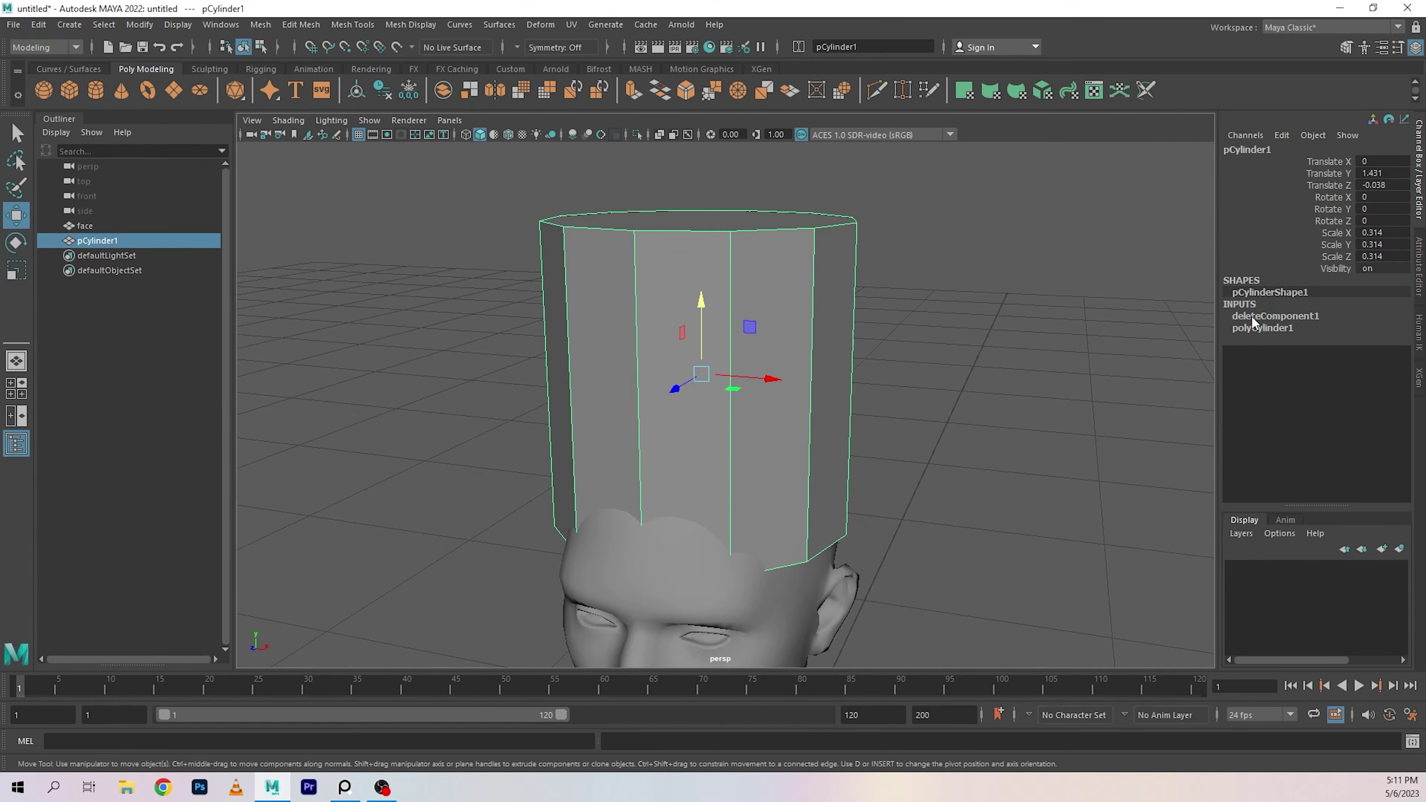
{"action": "mouse_move", "coordinate": [983, 326]}
{"action": "left_mouse_down", "text": "alt"}
{"action": "mouse_move", "coordinate": [863, 327]}
{"action": "mouse_move", "coordinate": [879, 309]}
{"action": "mouse_move", "coordinate": [991, 336]}
{"action": "mouse_move", "coordinate": [1016, 373]}
{"action": "mouse_move", "coordinate": [1007, 395]}
{"action": "mouse_move", "coordinate": [1003, 319]}
{"action": "left_mouse_up", "text": "alt"}
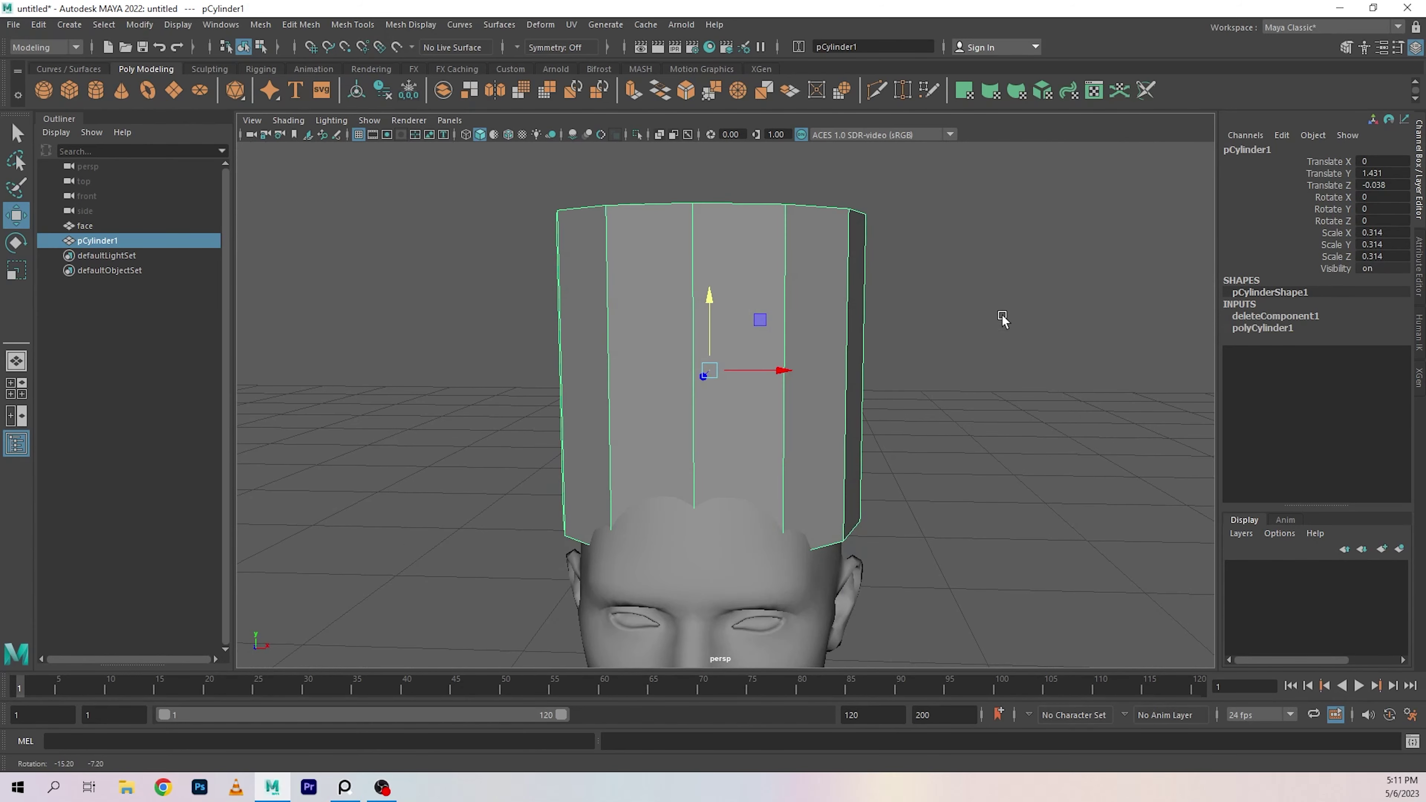
{"action": "key", "text": "ctrl+z"}
{"action": "key", "text": "ctrl+z"}
{"action": "key", "text": "ctrl+z"}
{"action": "key", "text": "ctrl+z"}
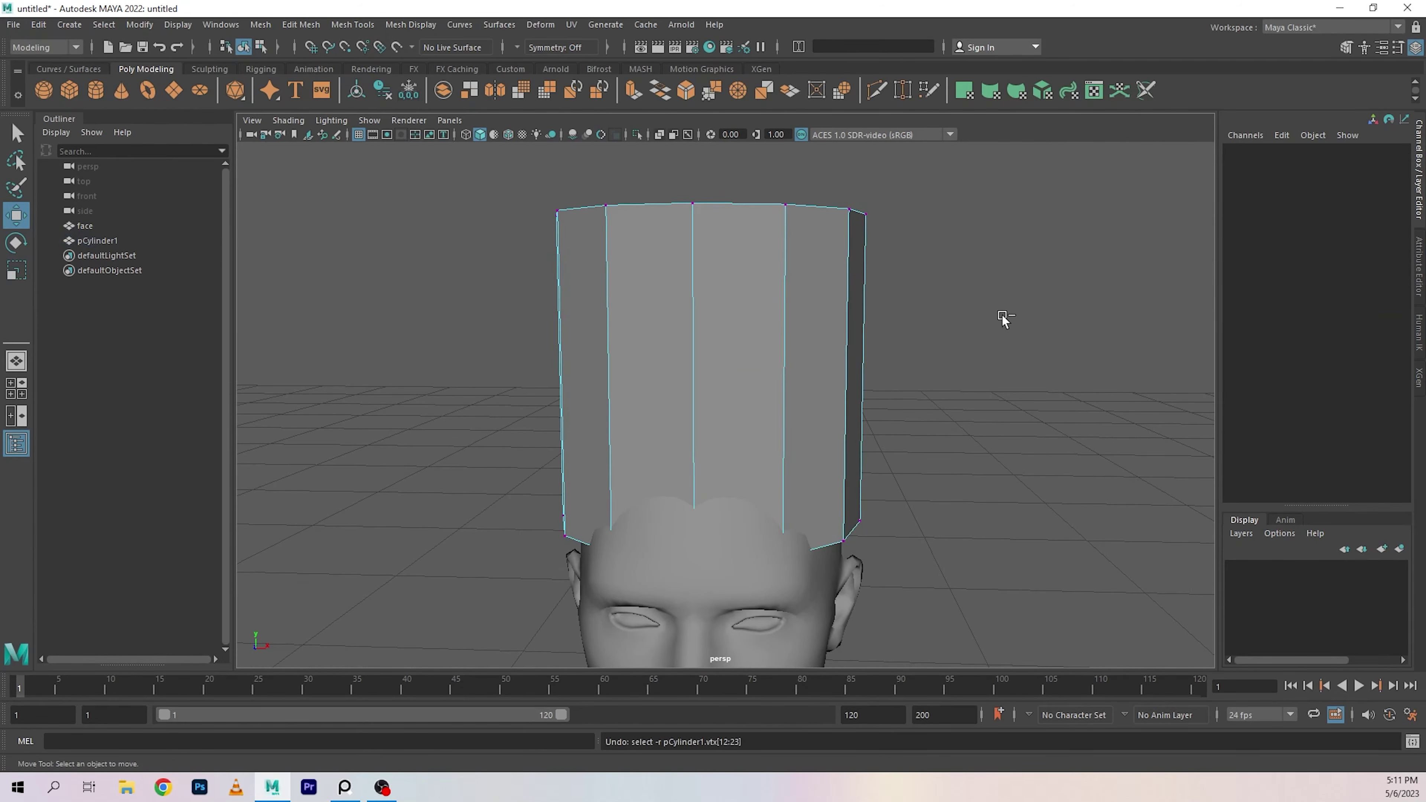
{"action": "key", "text": "ctrl+z"}
{"action": "key", "text": "ctrl+z"}
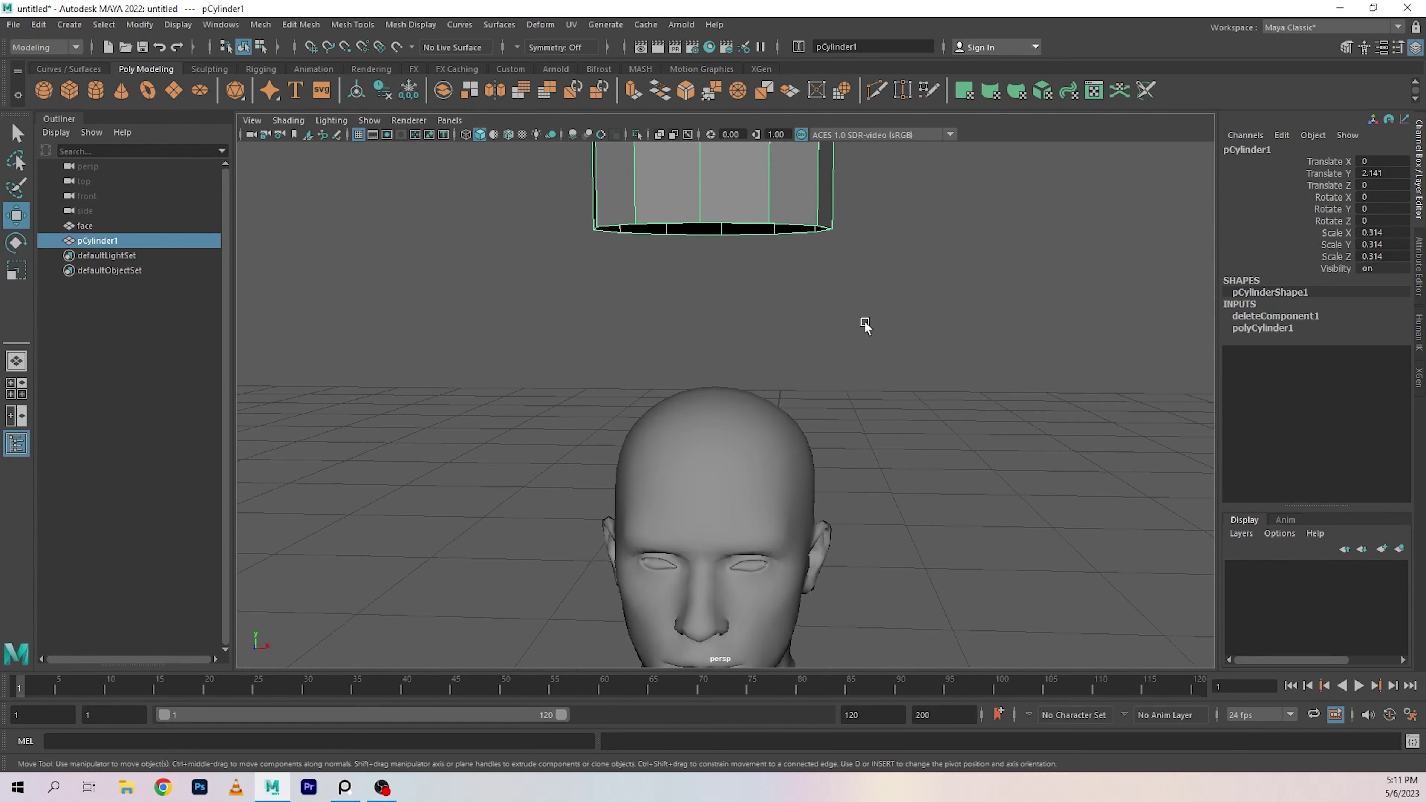
{"action": "key", "text": "ctrl+z"}
{"action": "key", "text": "ctrl+z"}
{"action": "key", "text": "ctrl+z"}
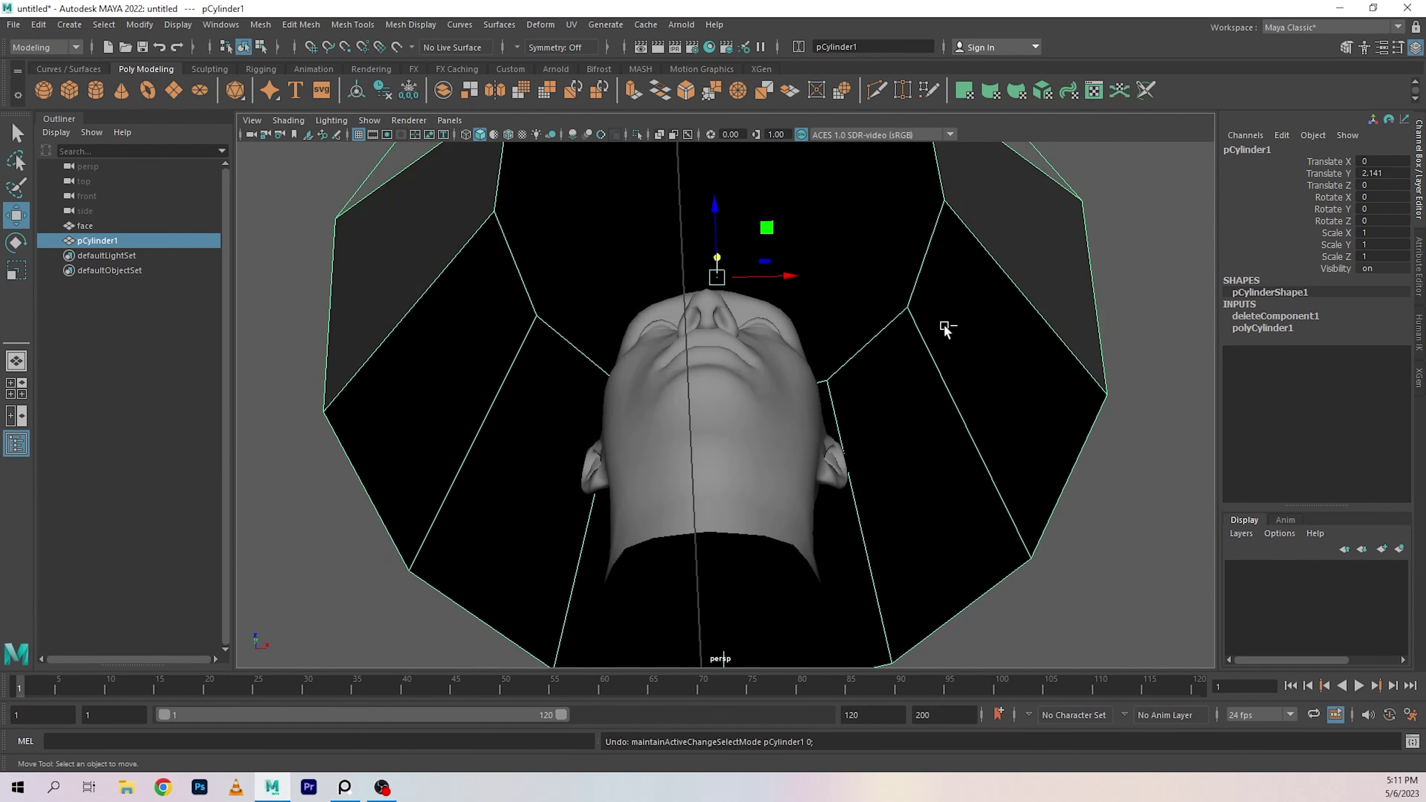
{"action": "key", "text": "ctrl+z"}
Return the cylinder to object mode and set its Subdivisions Axis to 8
{"action": "right_click_drag", "start_coordinate": [944, 325], "coordinate": [1005, 303]}
{"action": "left_click", "coordinate": [1257, 315]}
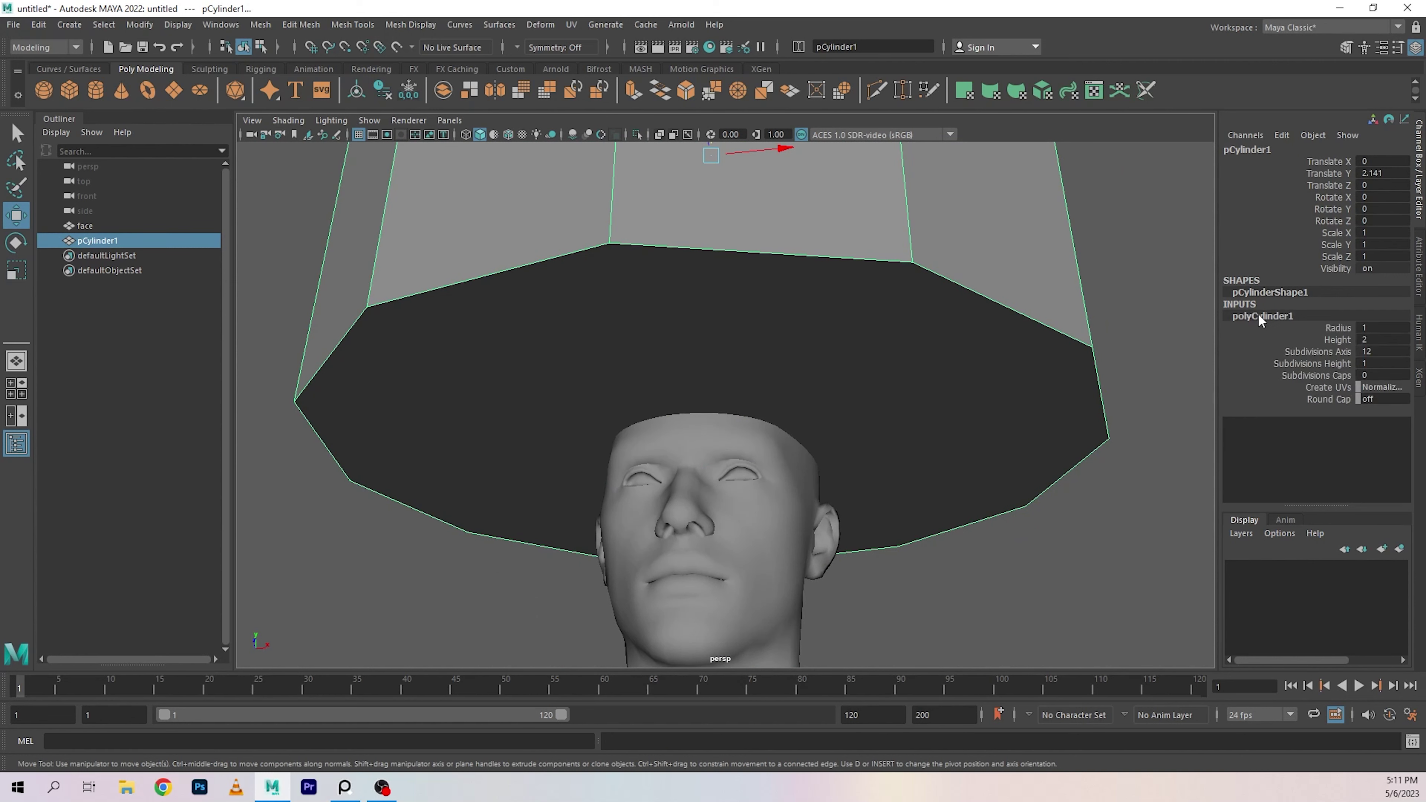
{"action": "left_click", "coordinate": [1365, 351]}
{"action": "type", "text": "8"}
{"action": "key", "text": "Return"}
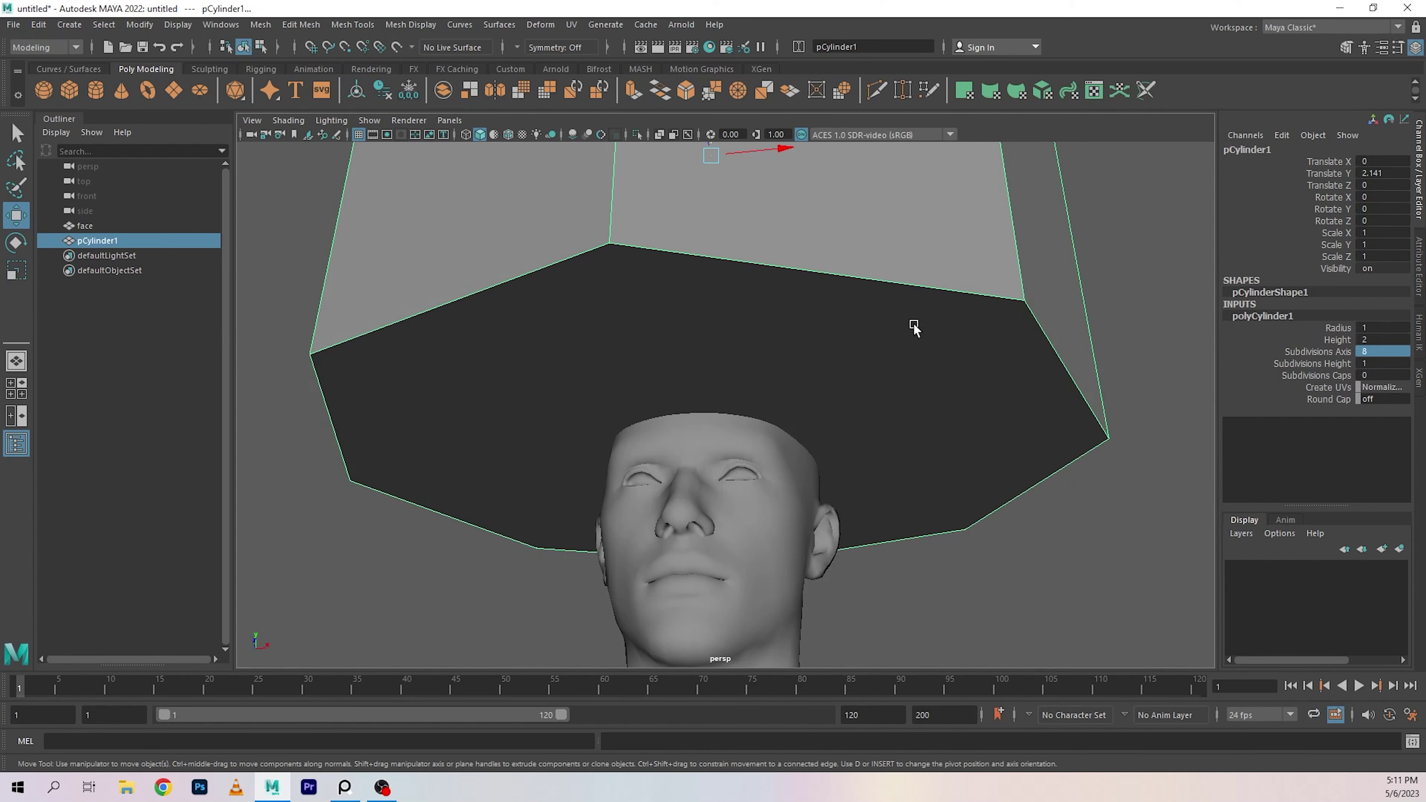
Delete the eight-sided cylinder's bottom cap face, then reselect the whole cylinder in object mode with the Scale tool active
{"action": "left_click_drag", "start_coordinate": [914, 322], "coordinate": [681, 309], "text": "alt"}
{"action": "right_click_drag", "start_coordinate": [735, 309], "coordinate": [734, 348]}
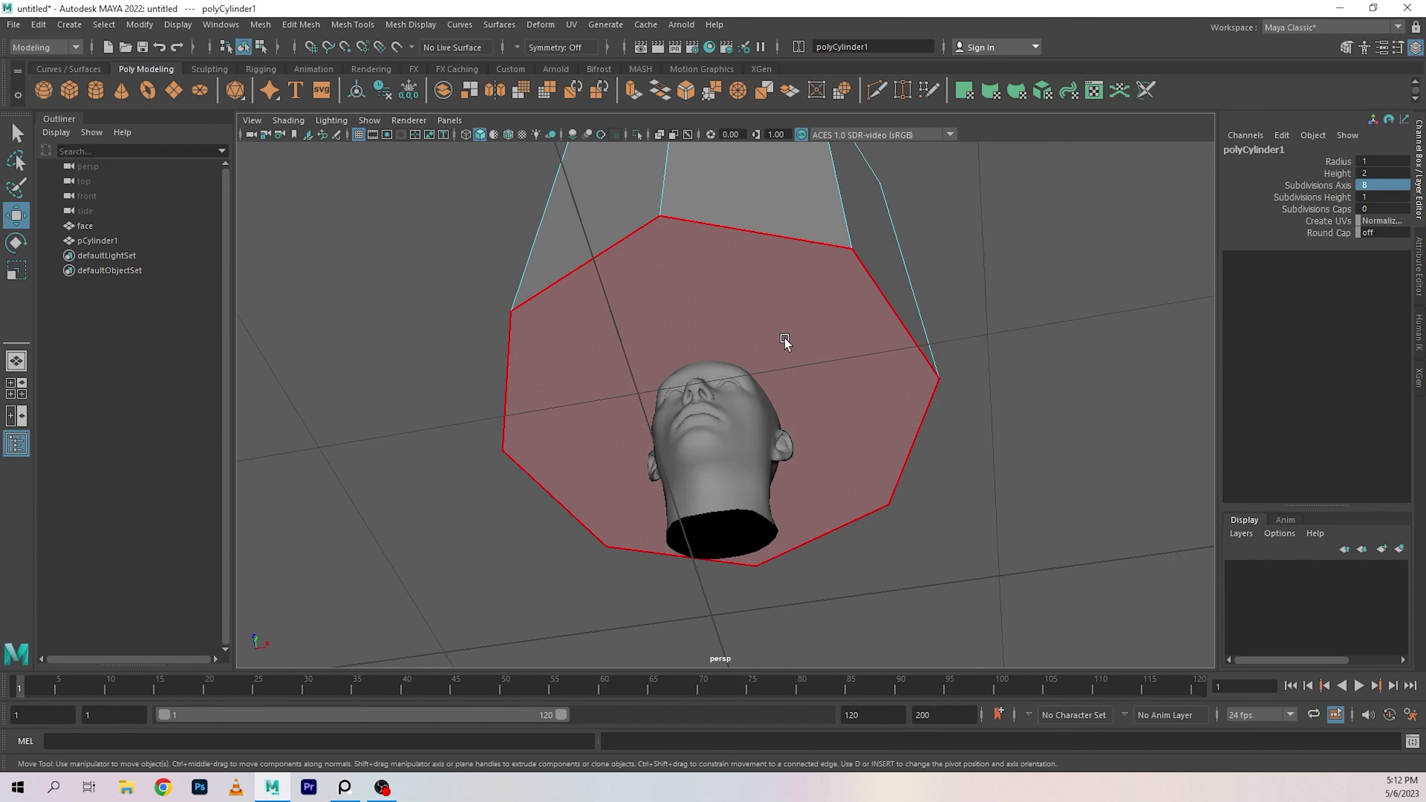
{"action": "left_click", "coordinate": [785, 337]}
{"action": "key", "text": "r"}
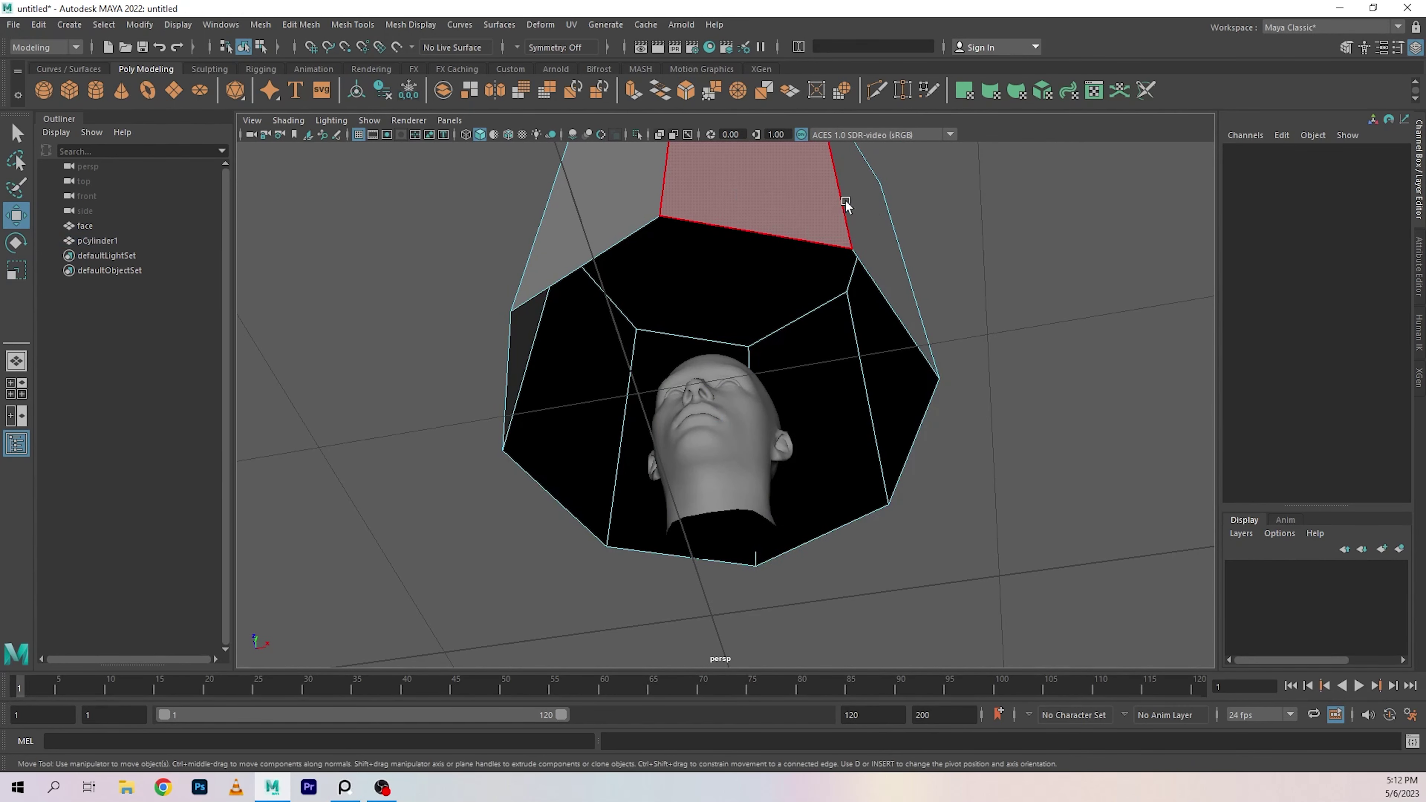
{"action": "key", "text": "F8"}
{"action": "left_click", "coordinate": [723, 315]}
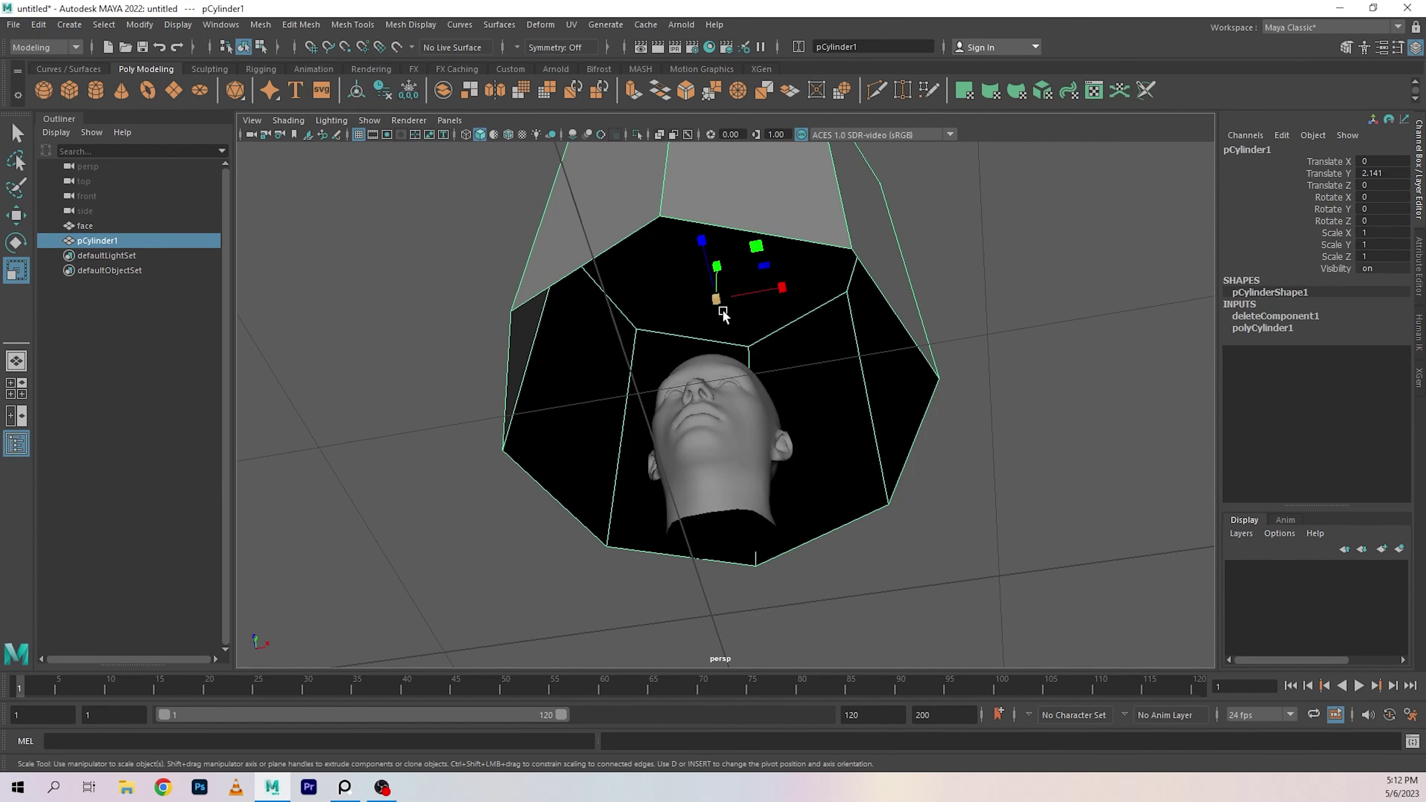